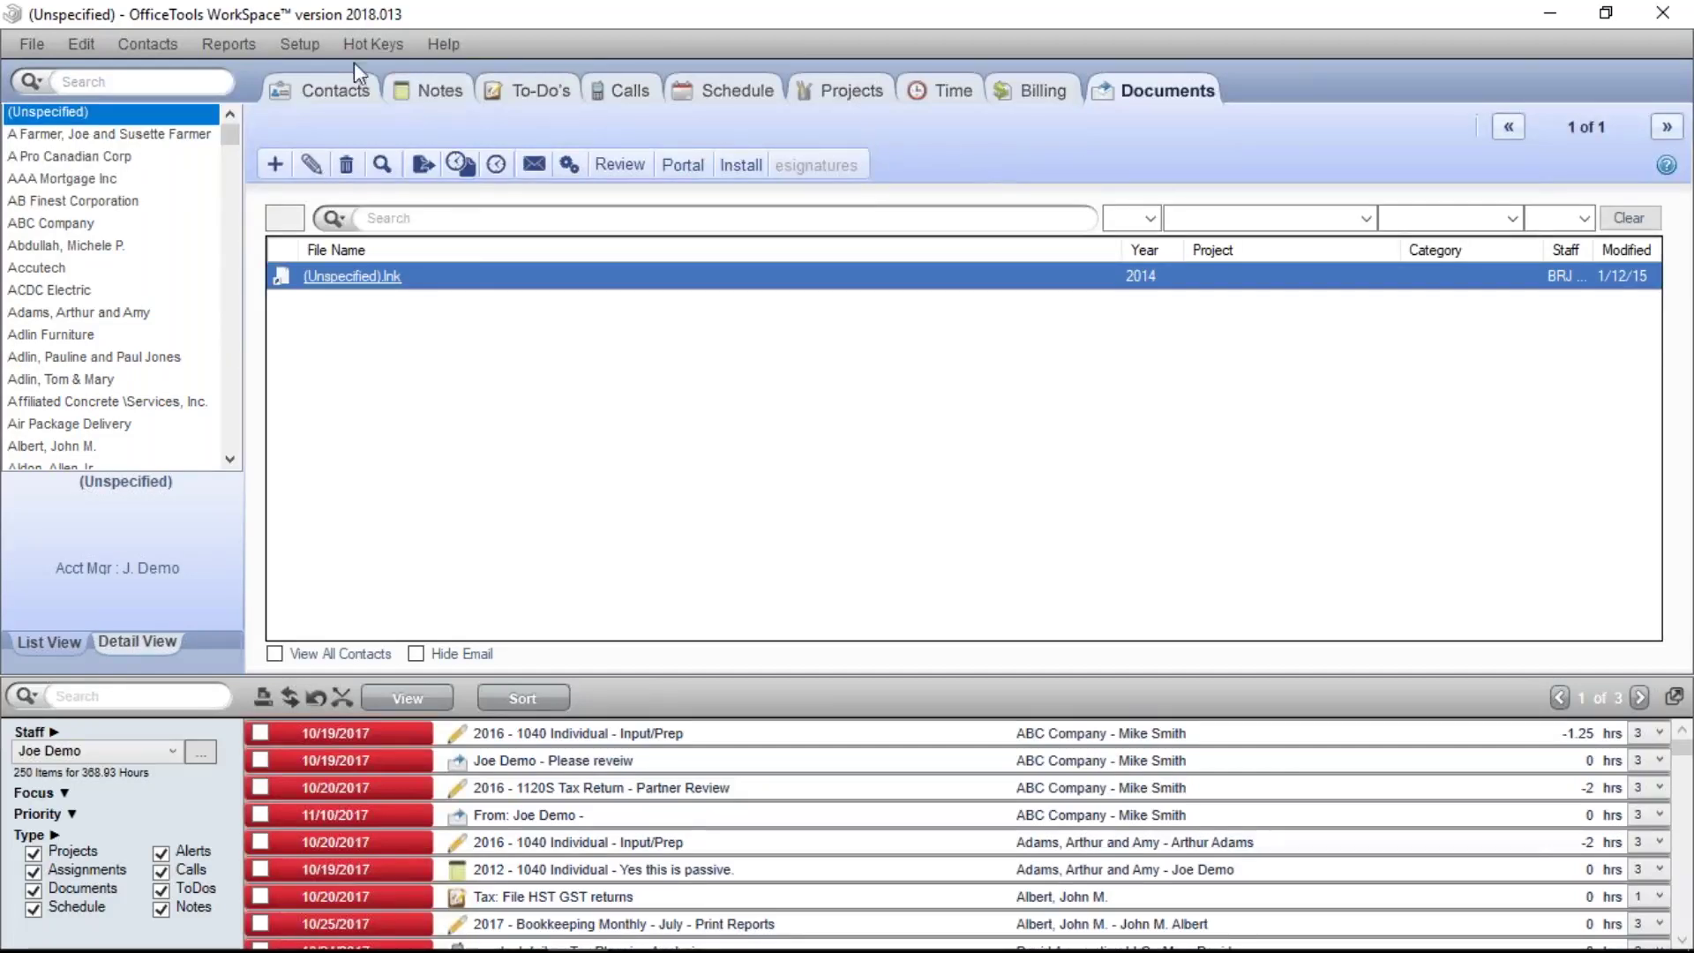
Step: Open the document settings within the company information and settings
left_click(314, 48)
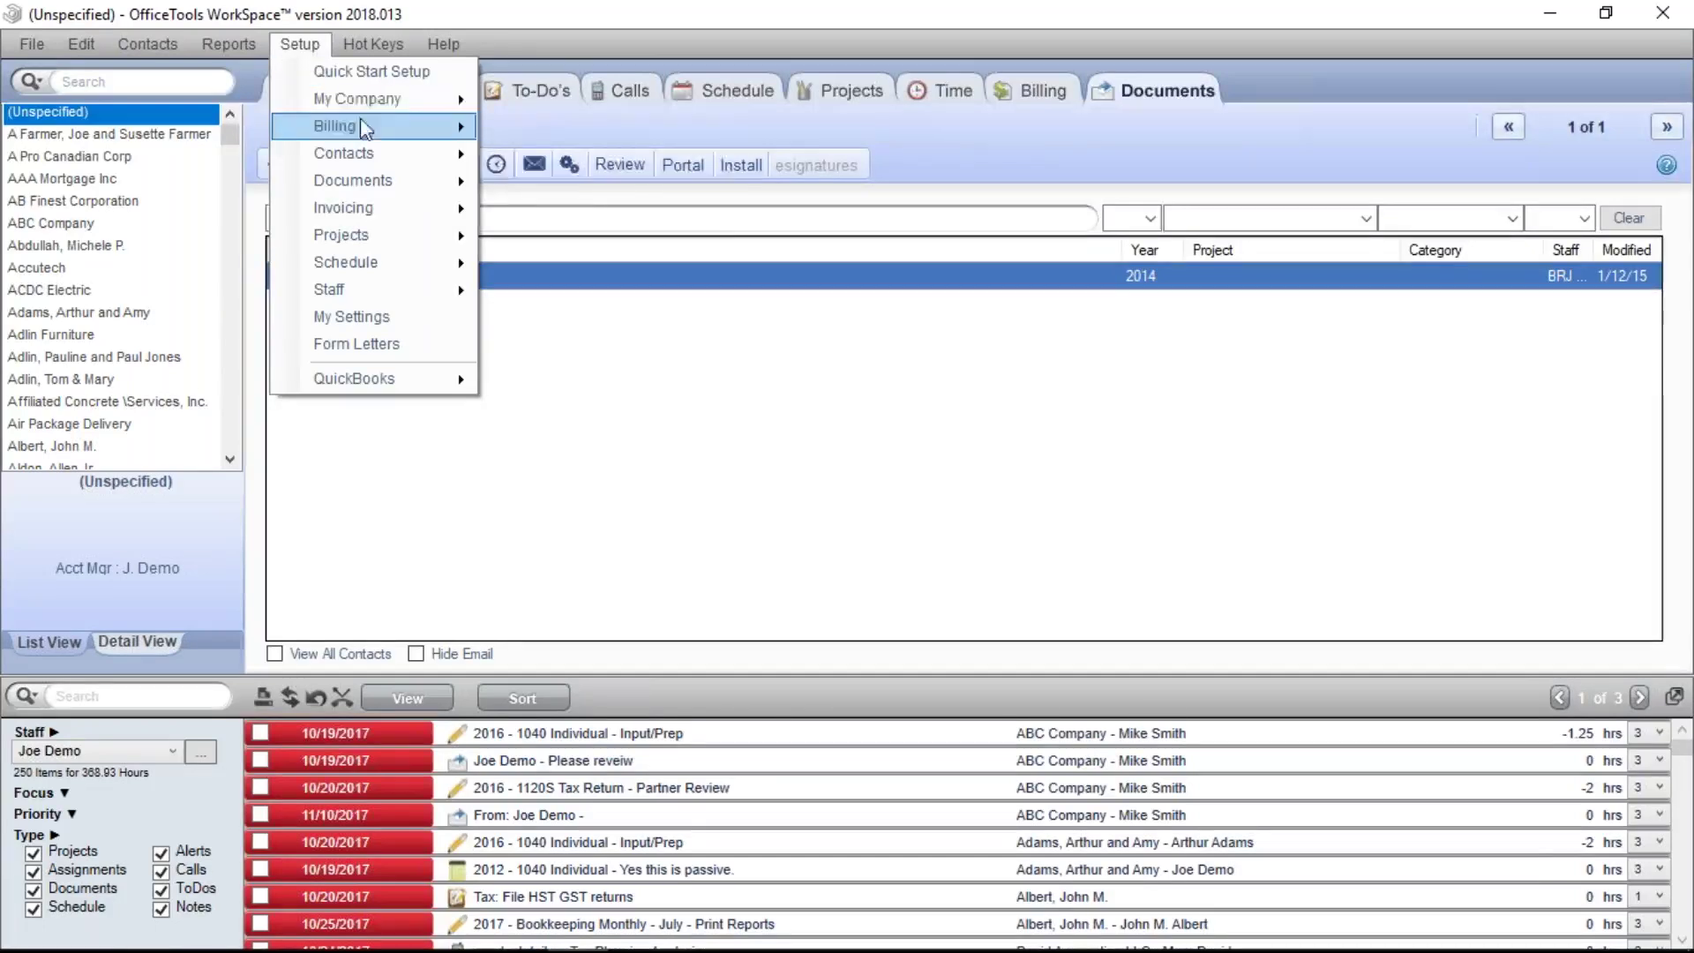
mouse_move(374, 109)
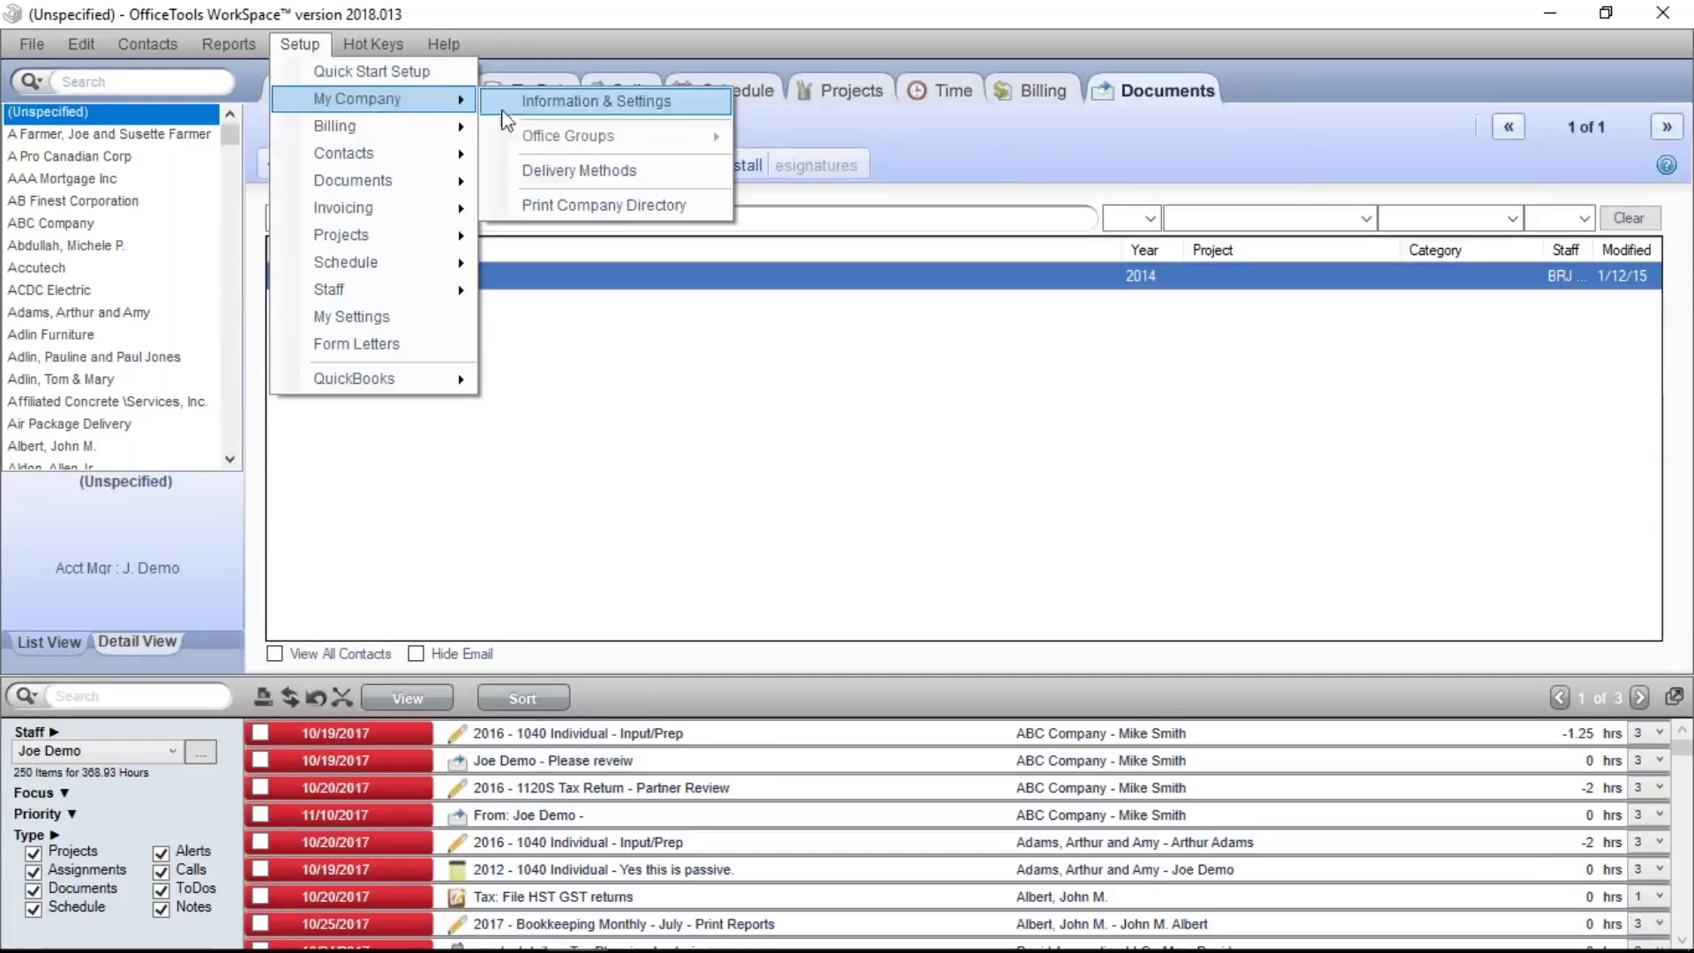
left_click(582, 103)
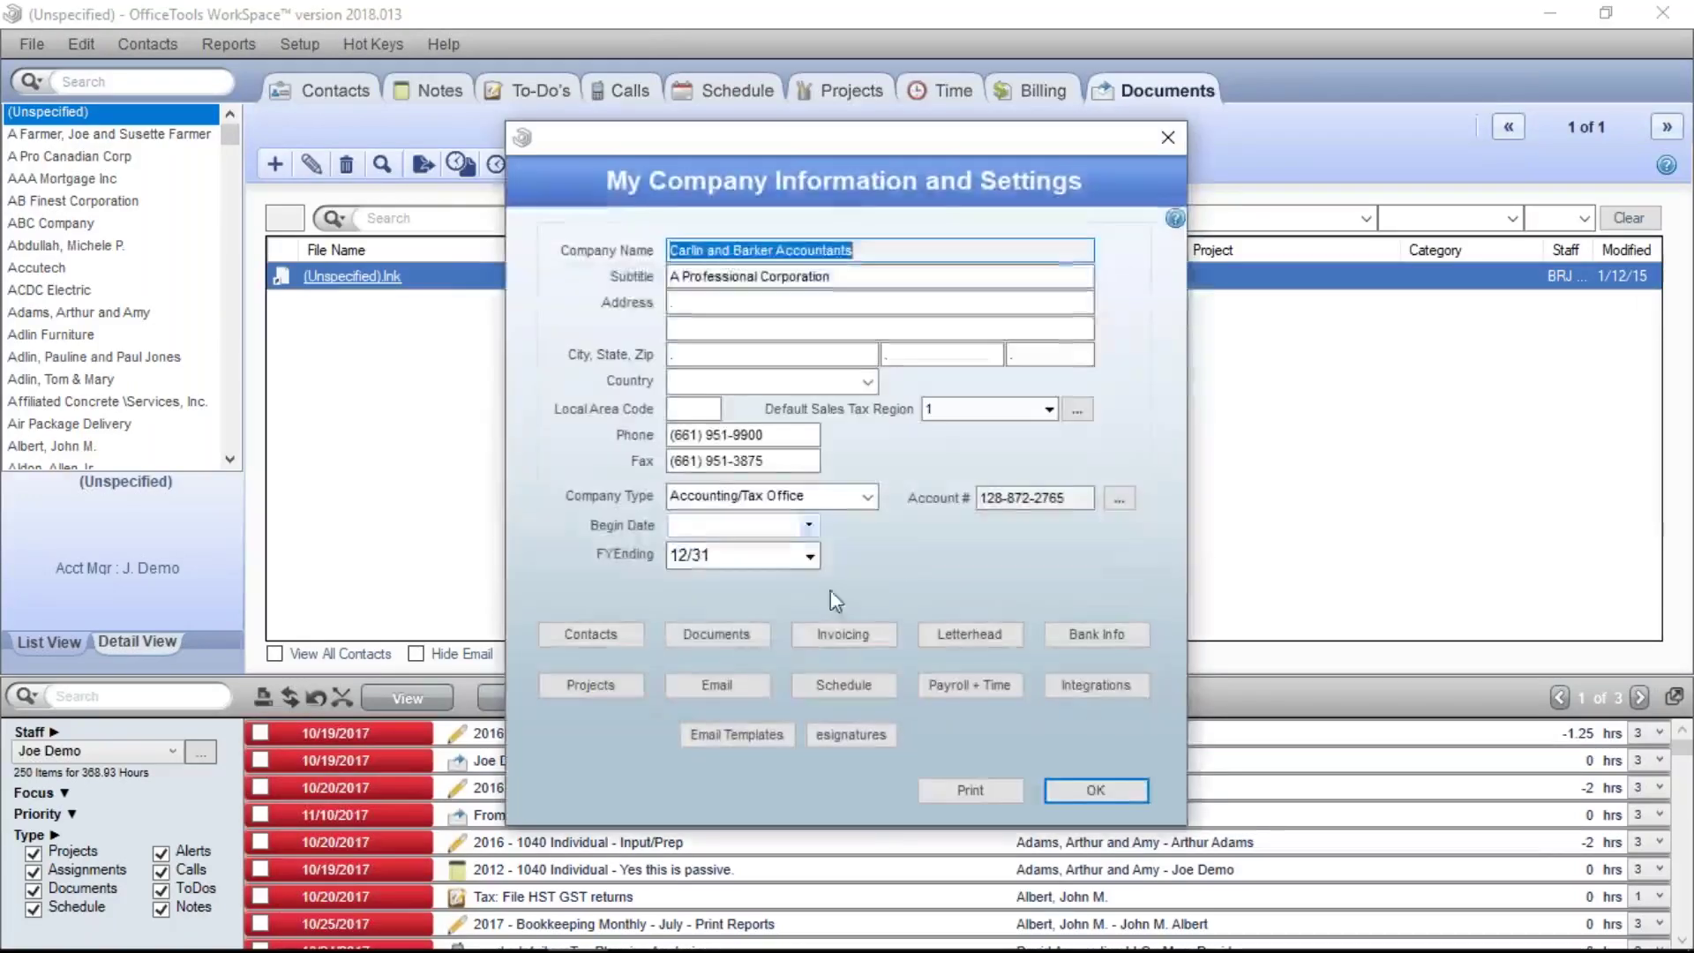
left_click(734, 635)
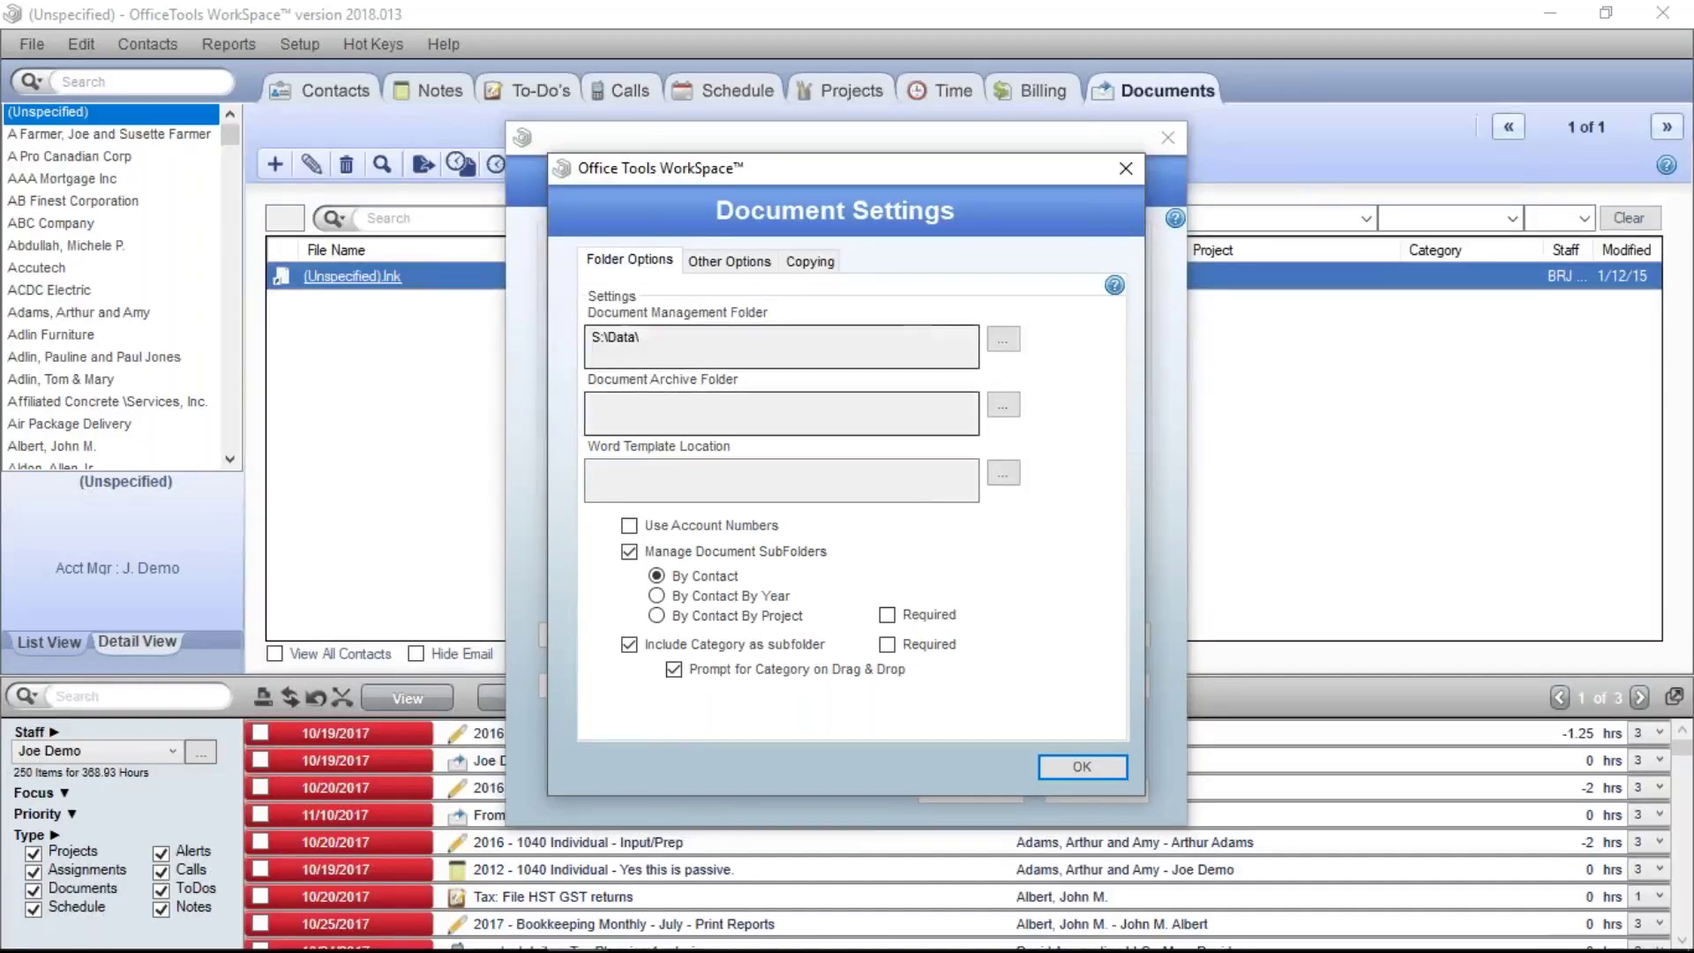
left_click_drag(679, 346, 599, 317)
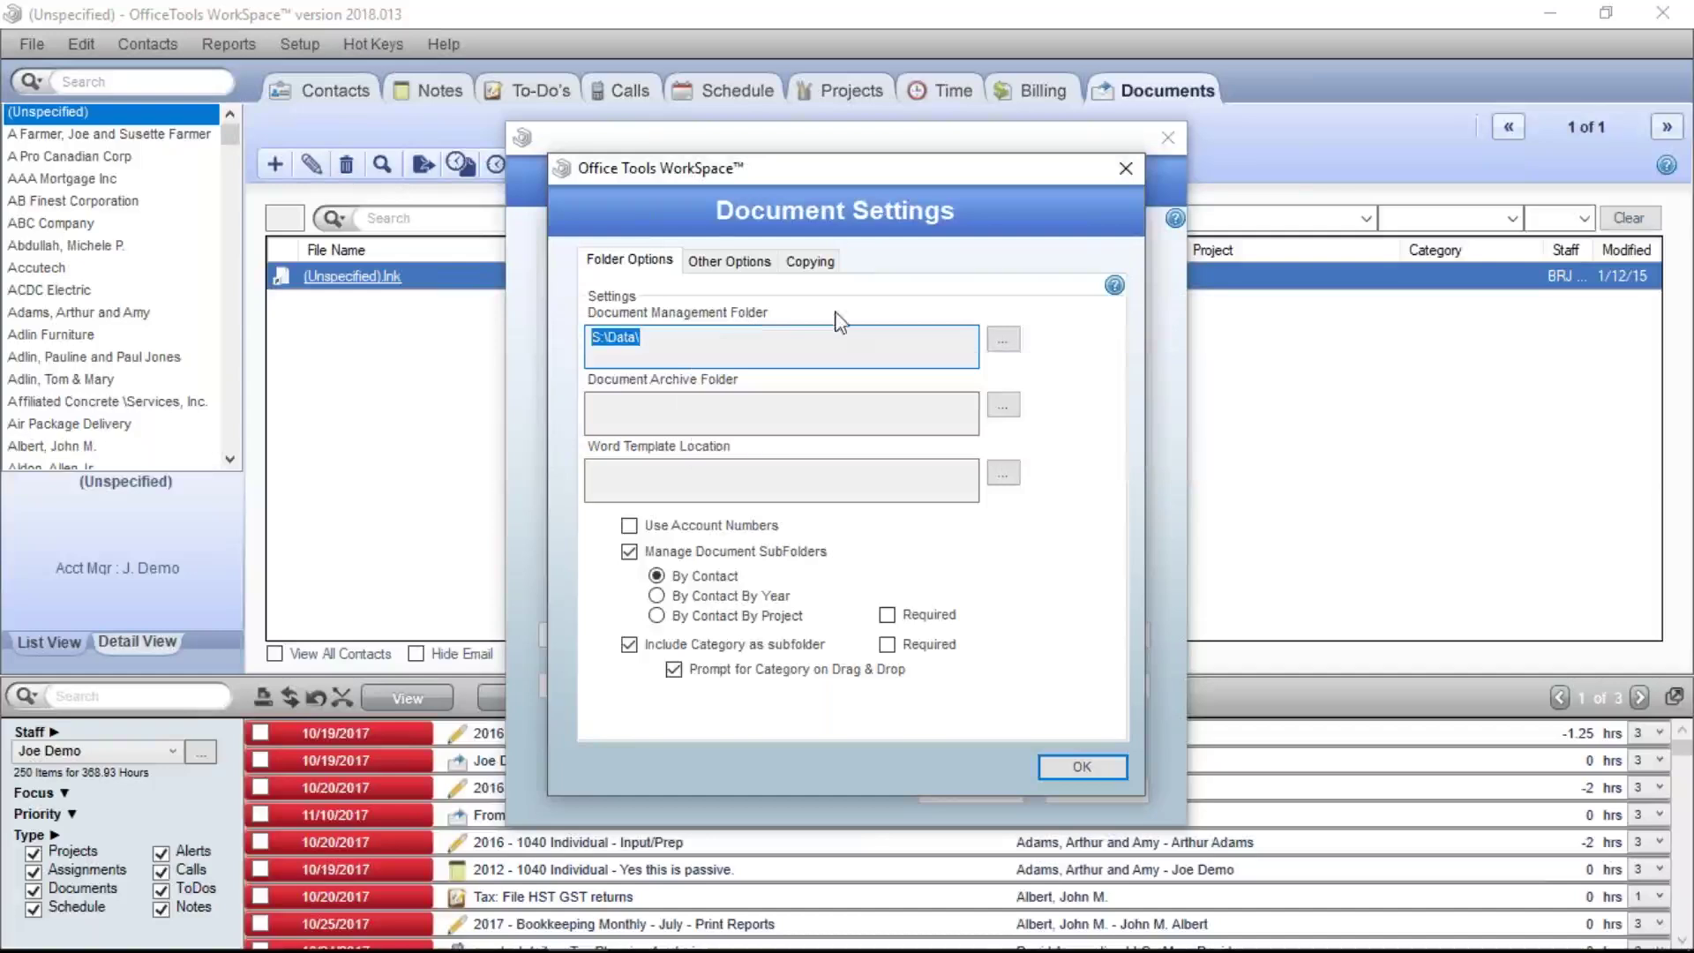
left_click(1000, 345)
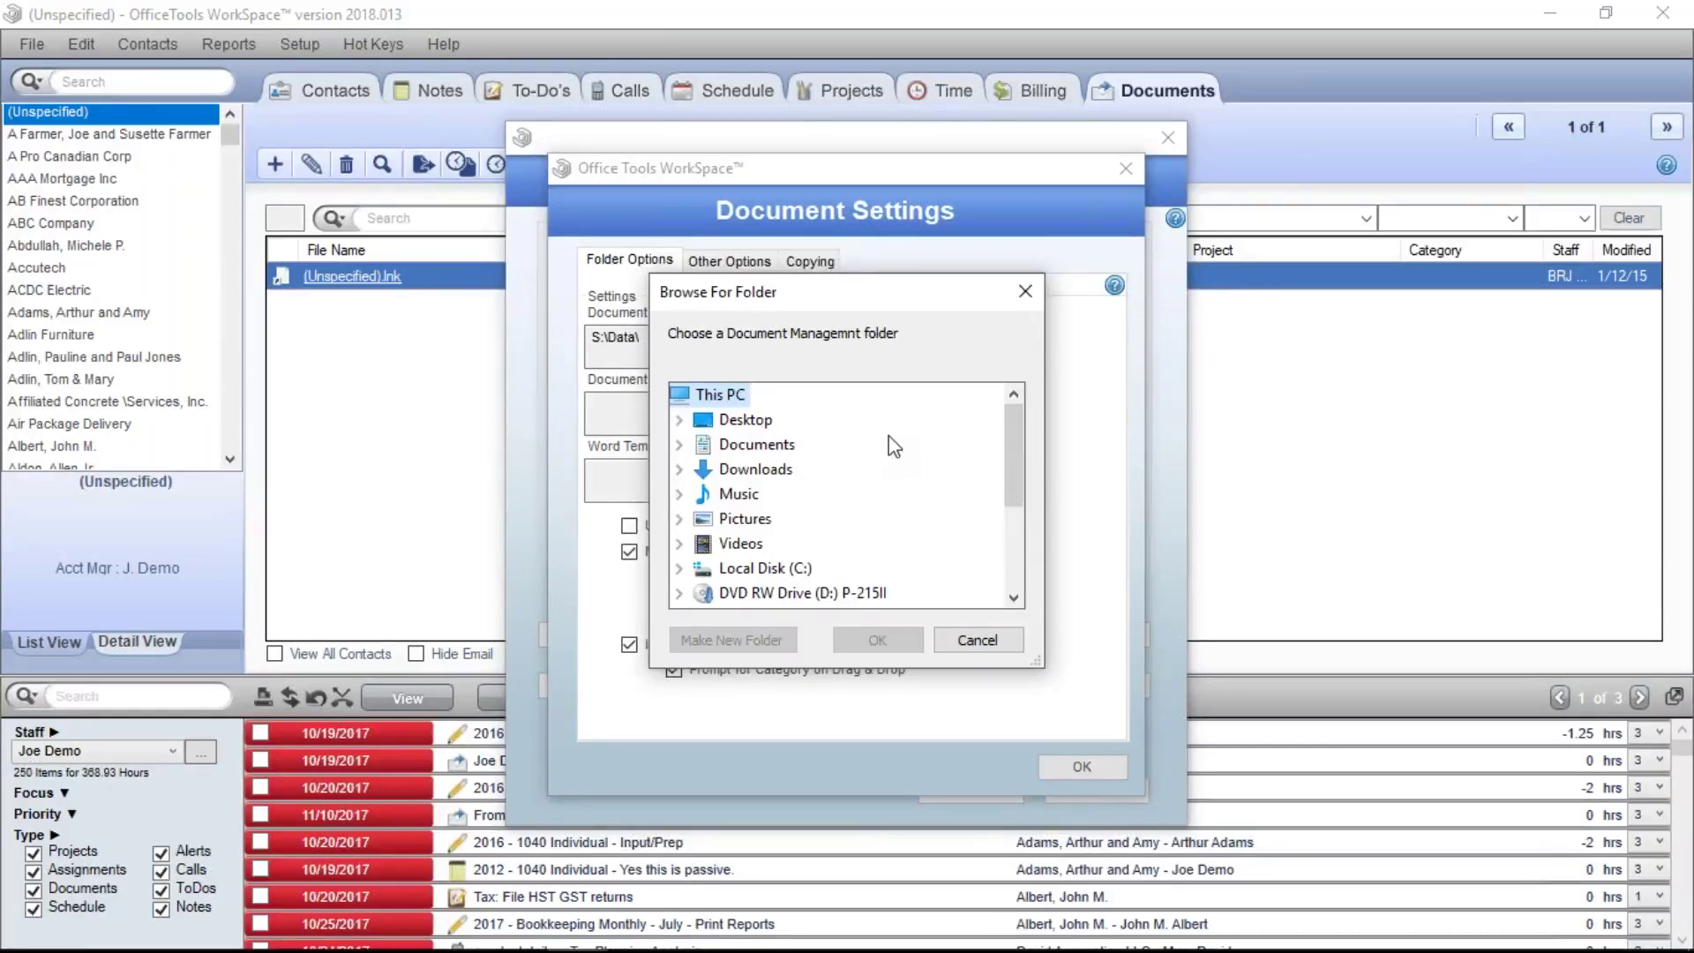
left_click(1004, 639)
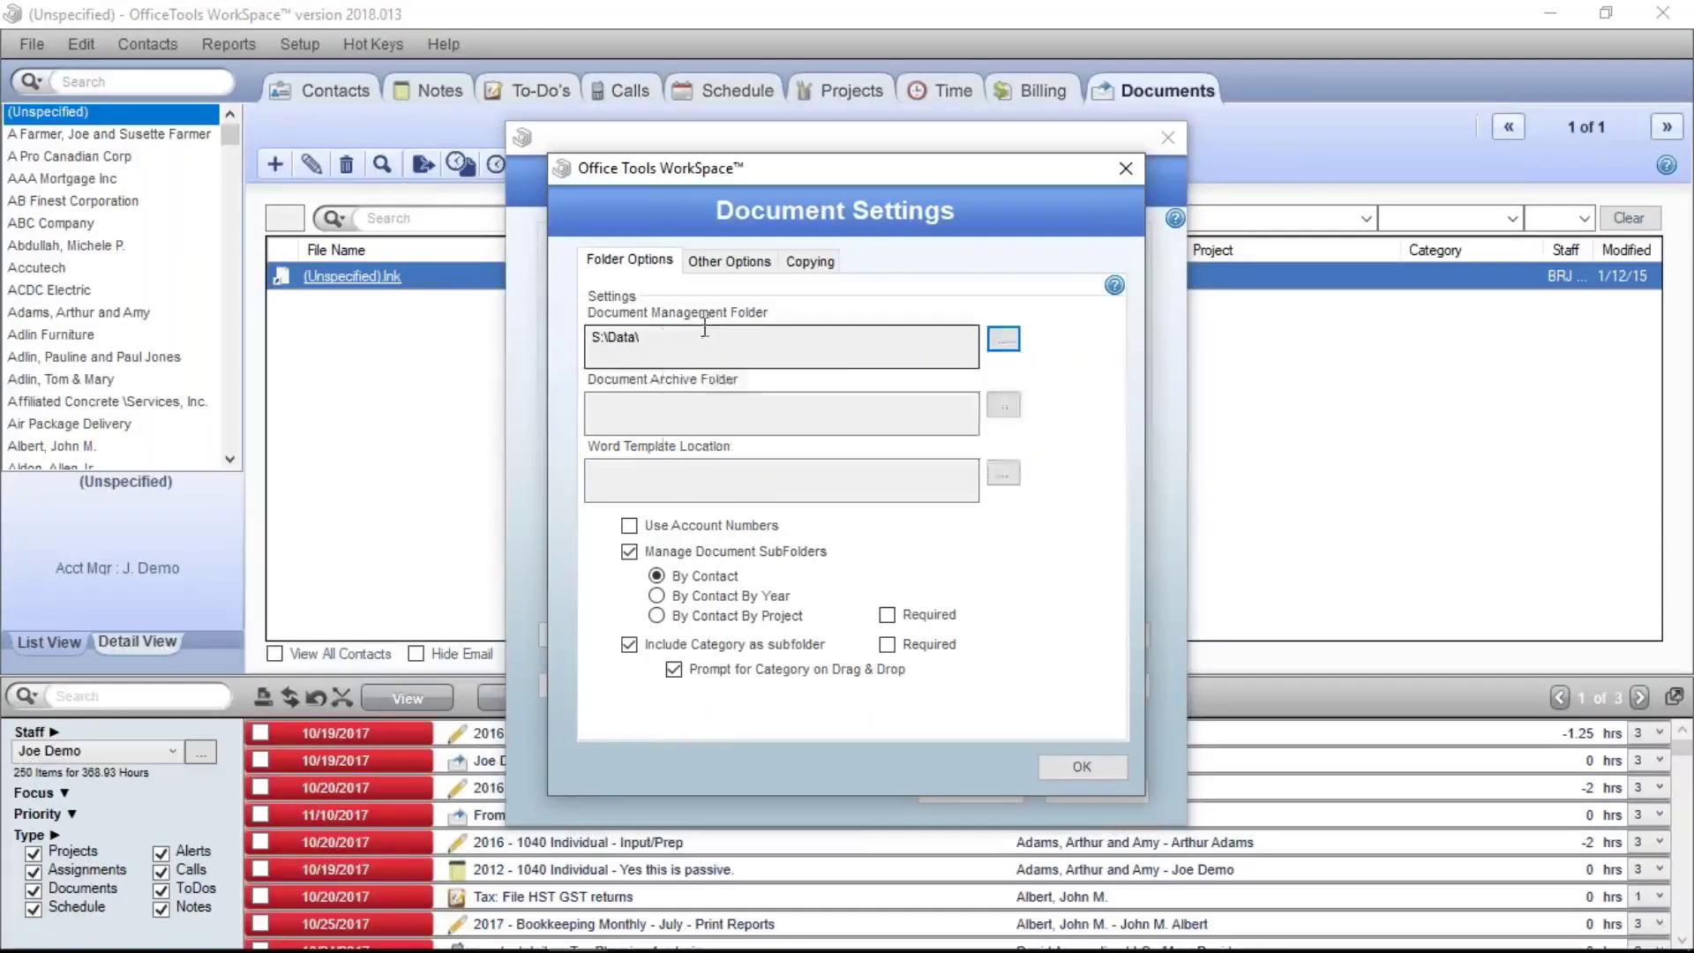
Step: Organize document subfolders By Contact By Year, mark both the subfolder and category options as Required, and save the company settings
mouse_move(715, 320)
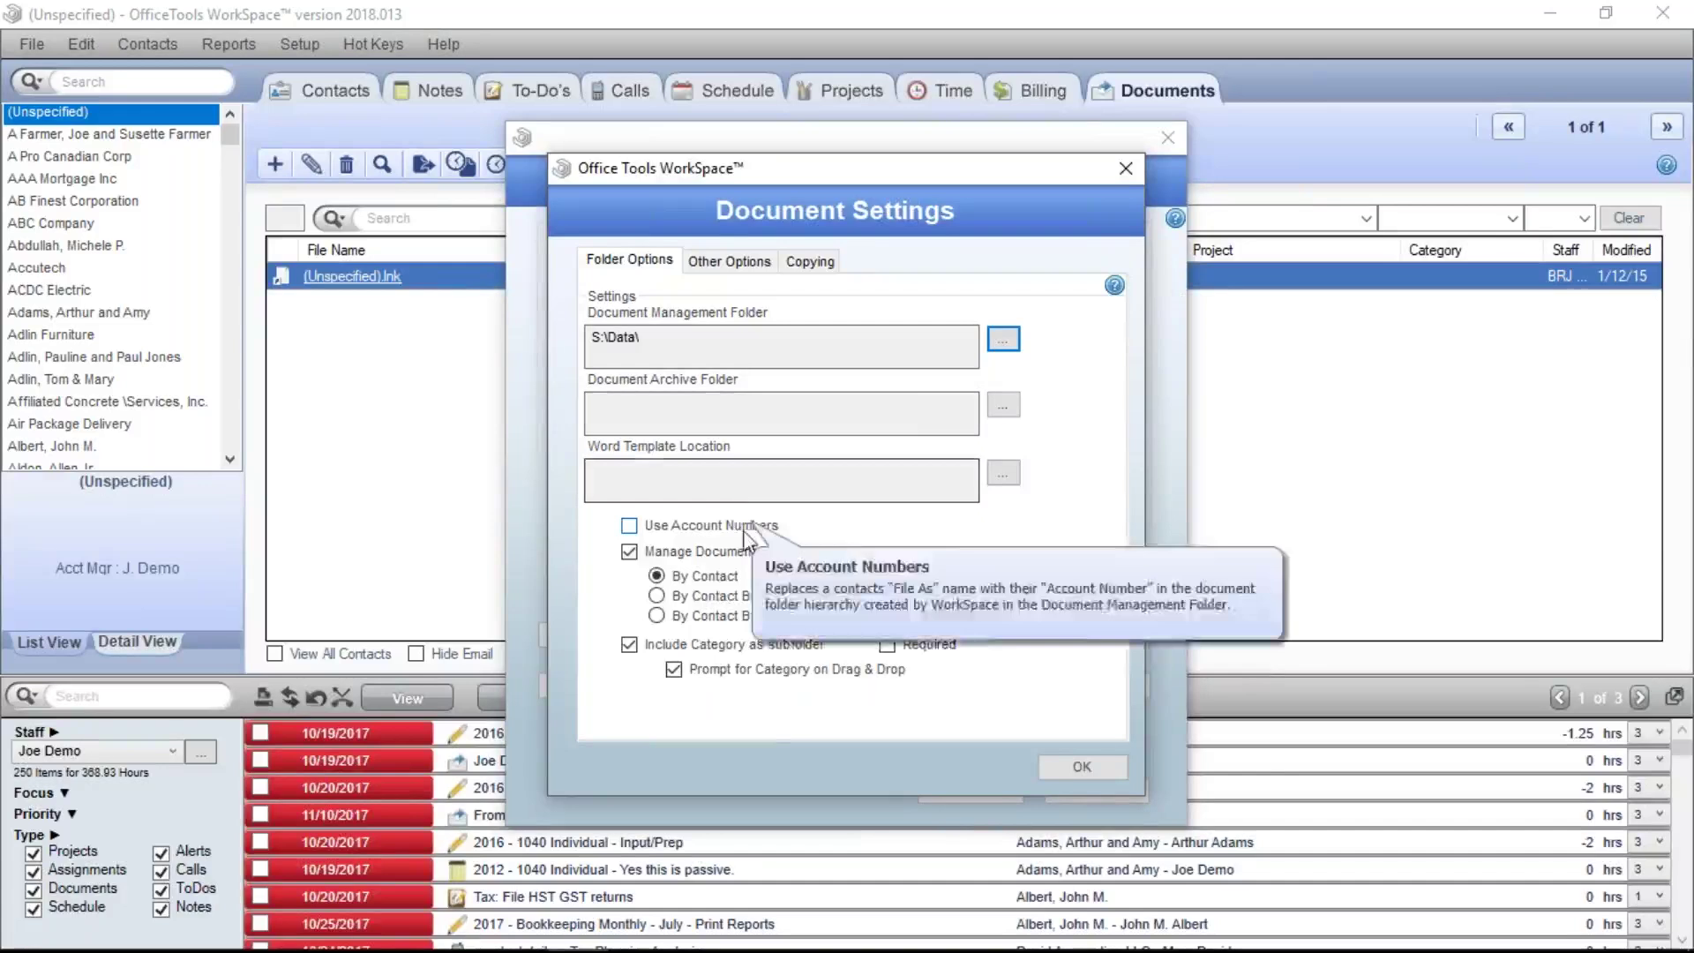
left_click(748, 598)
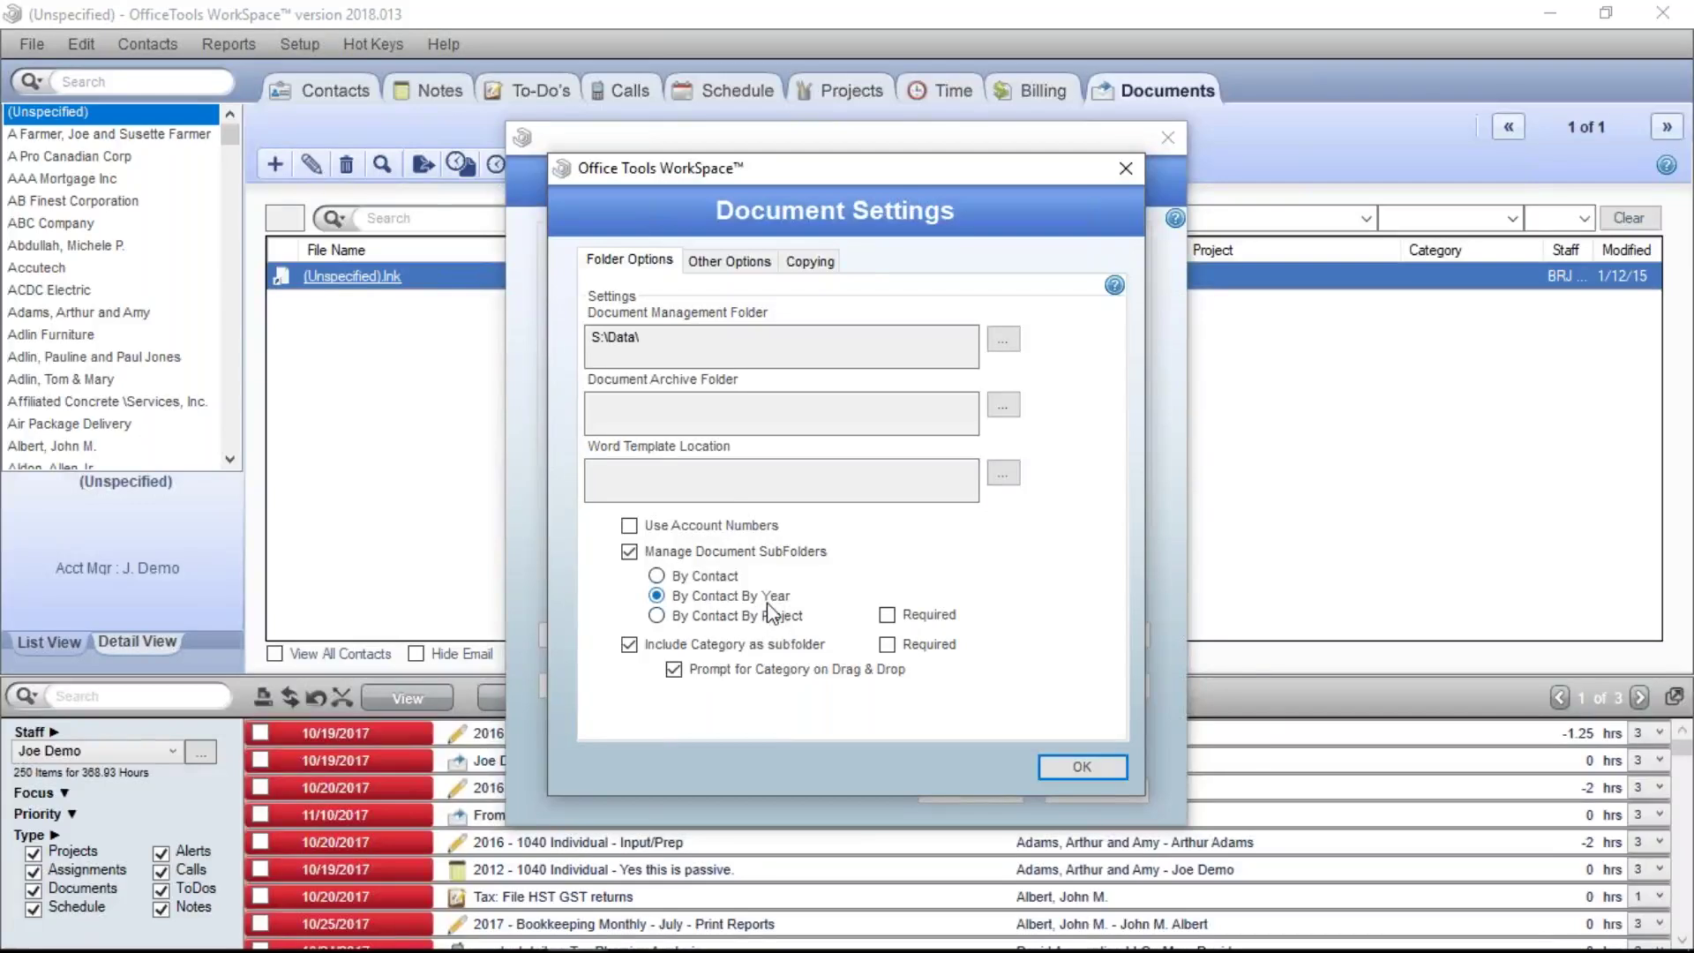
mouse_move(756, 650)
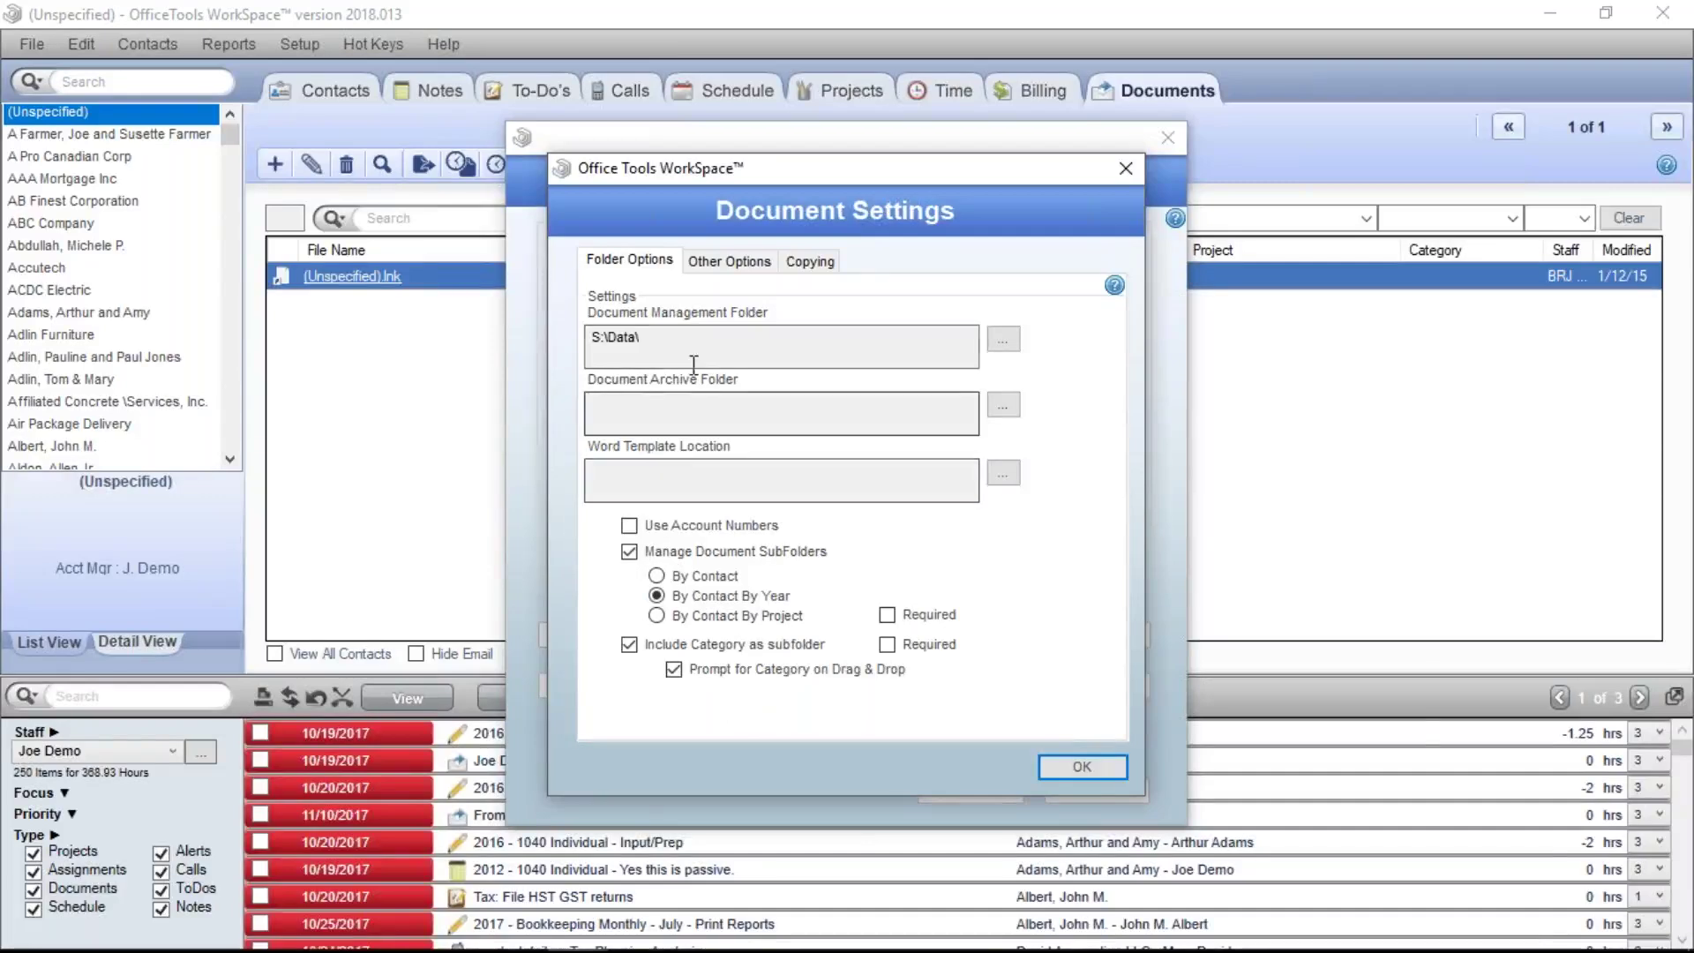
left_click(887, 614)
left_click(887, 644)
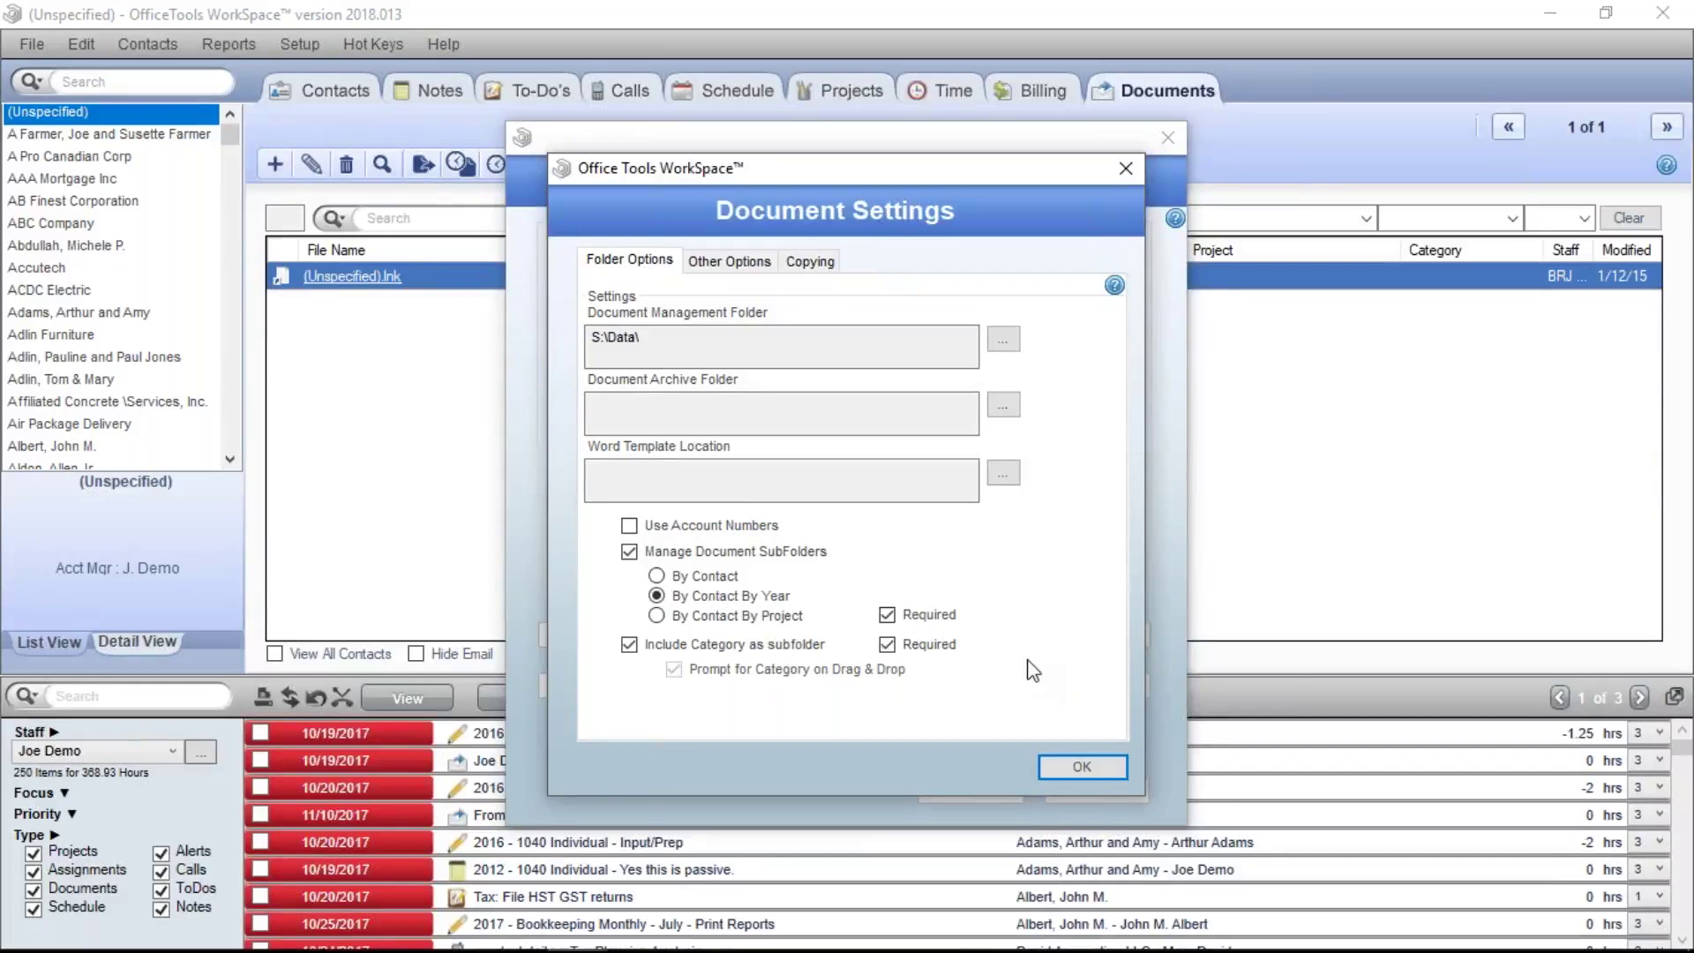
mouse_move(802, 569)
left_click(1053, 770)
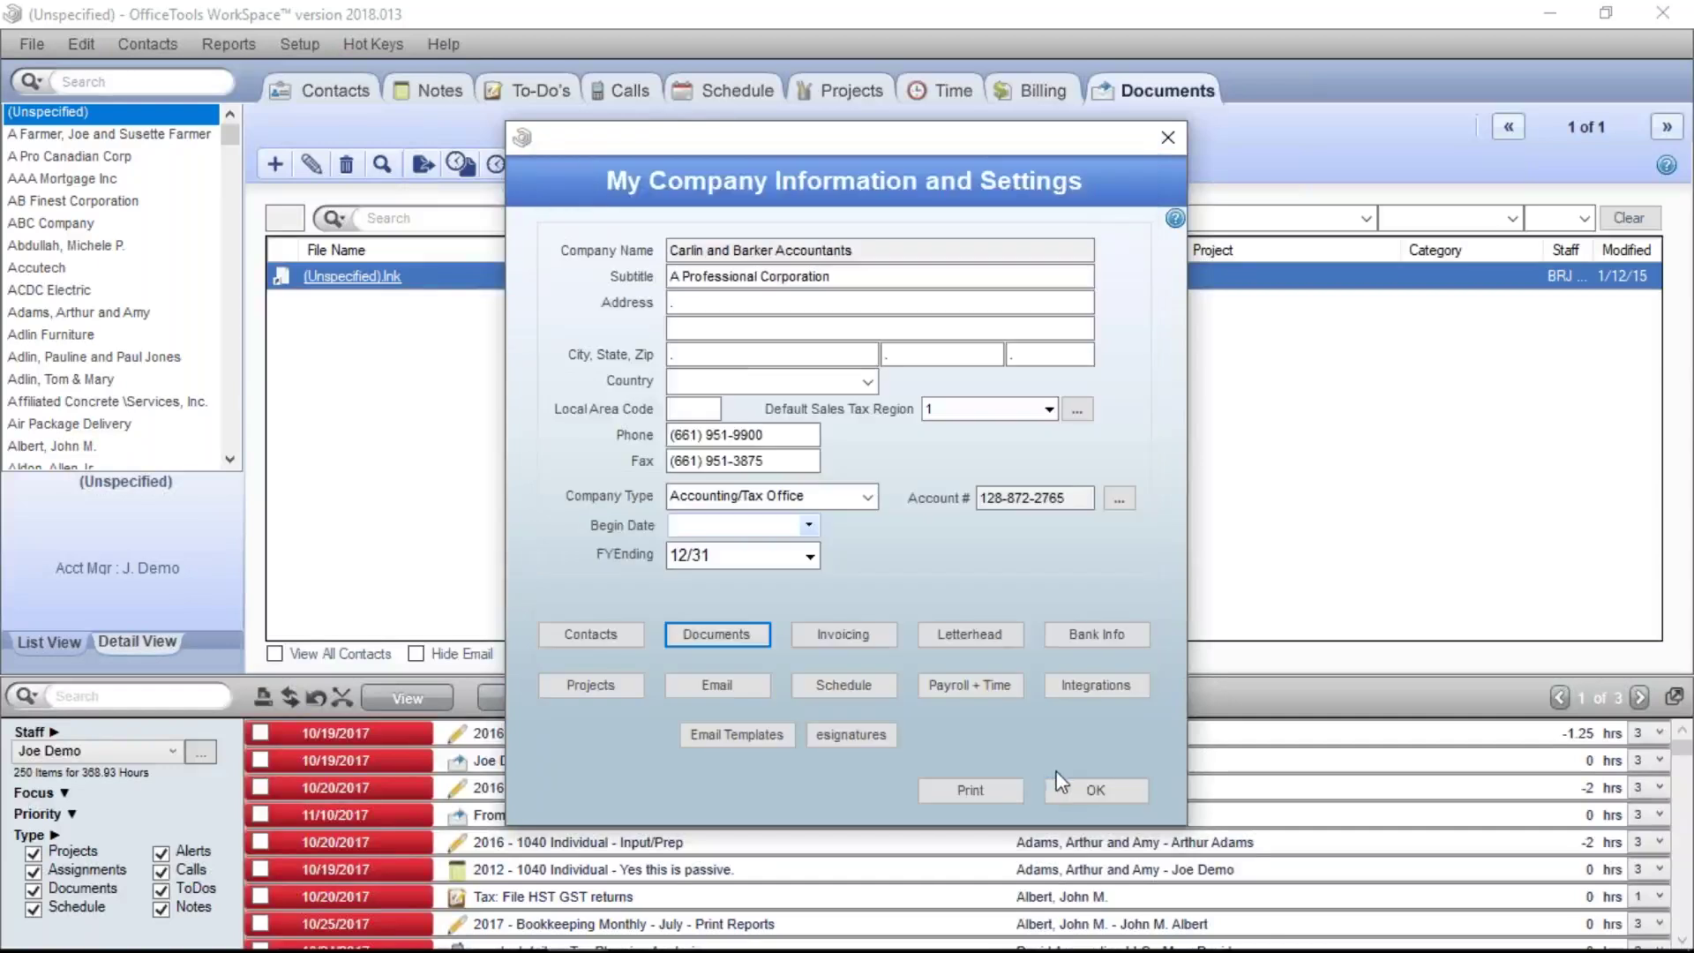
left_click(1078, 785)
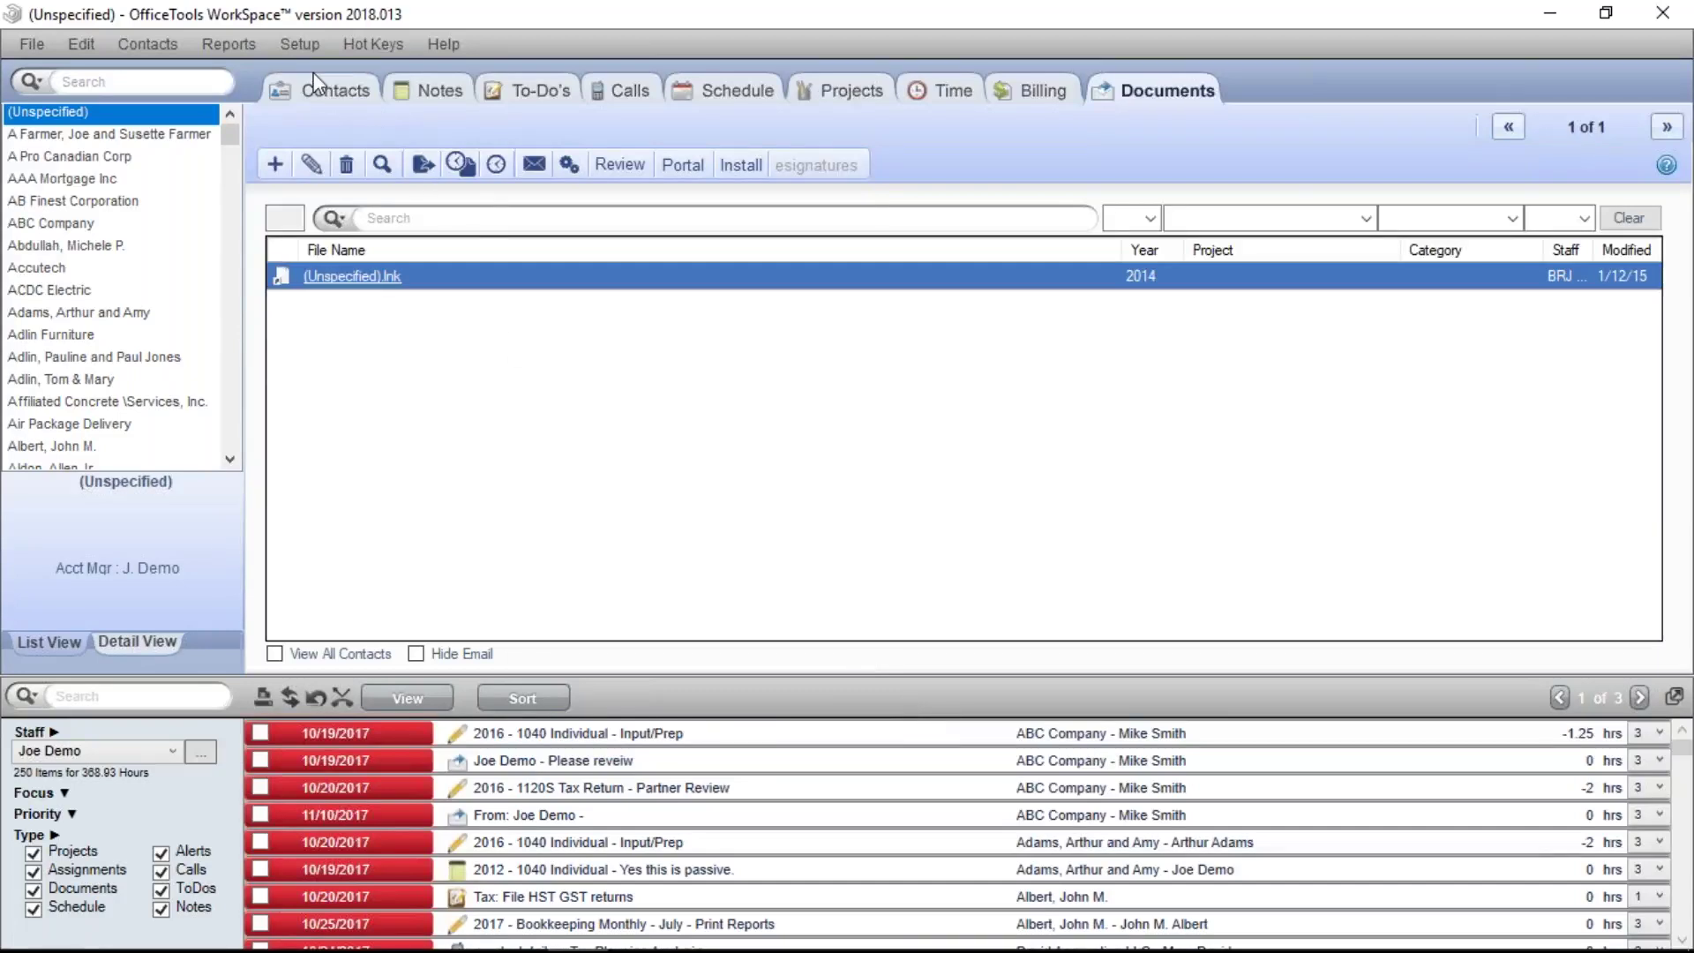
Step: Review the list of document categories in the document setup and close it
left_click(301, 45)
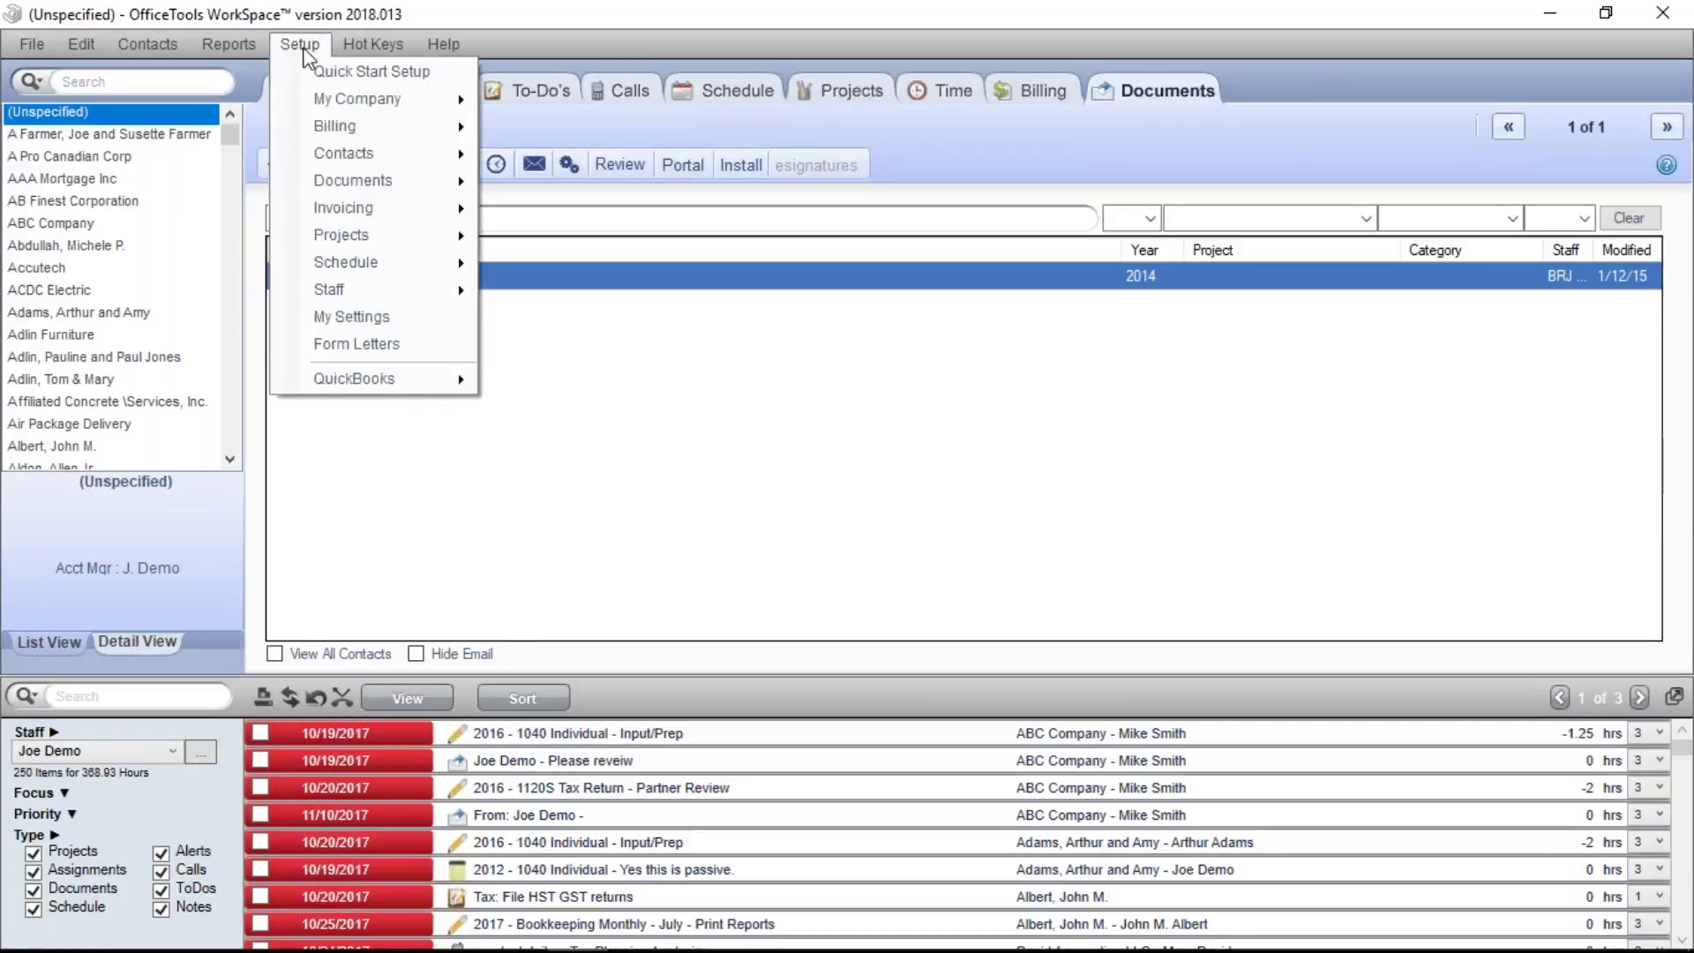
mouse_move(415, 180)
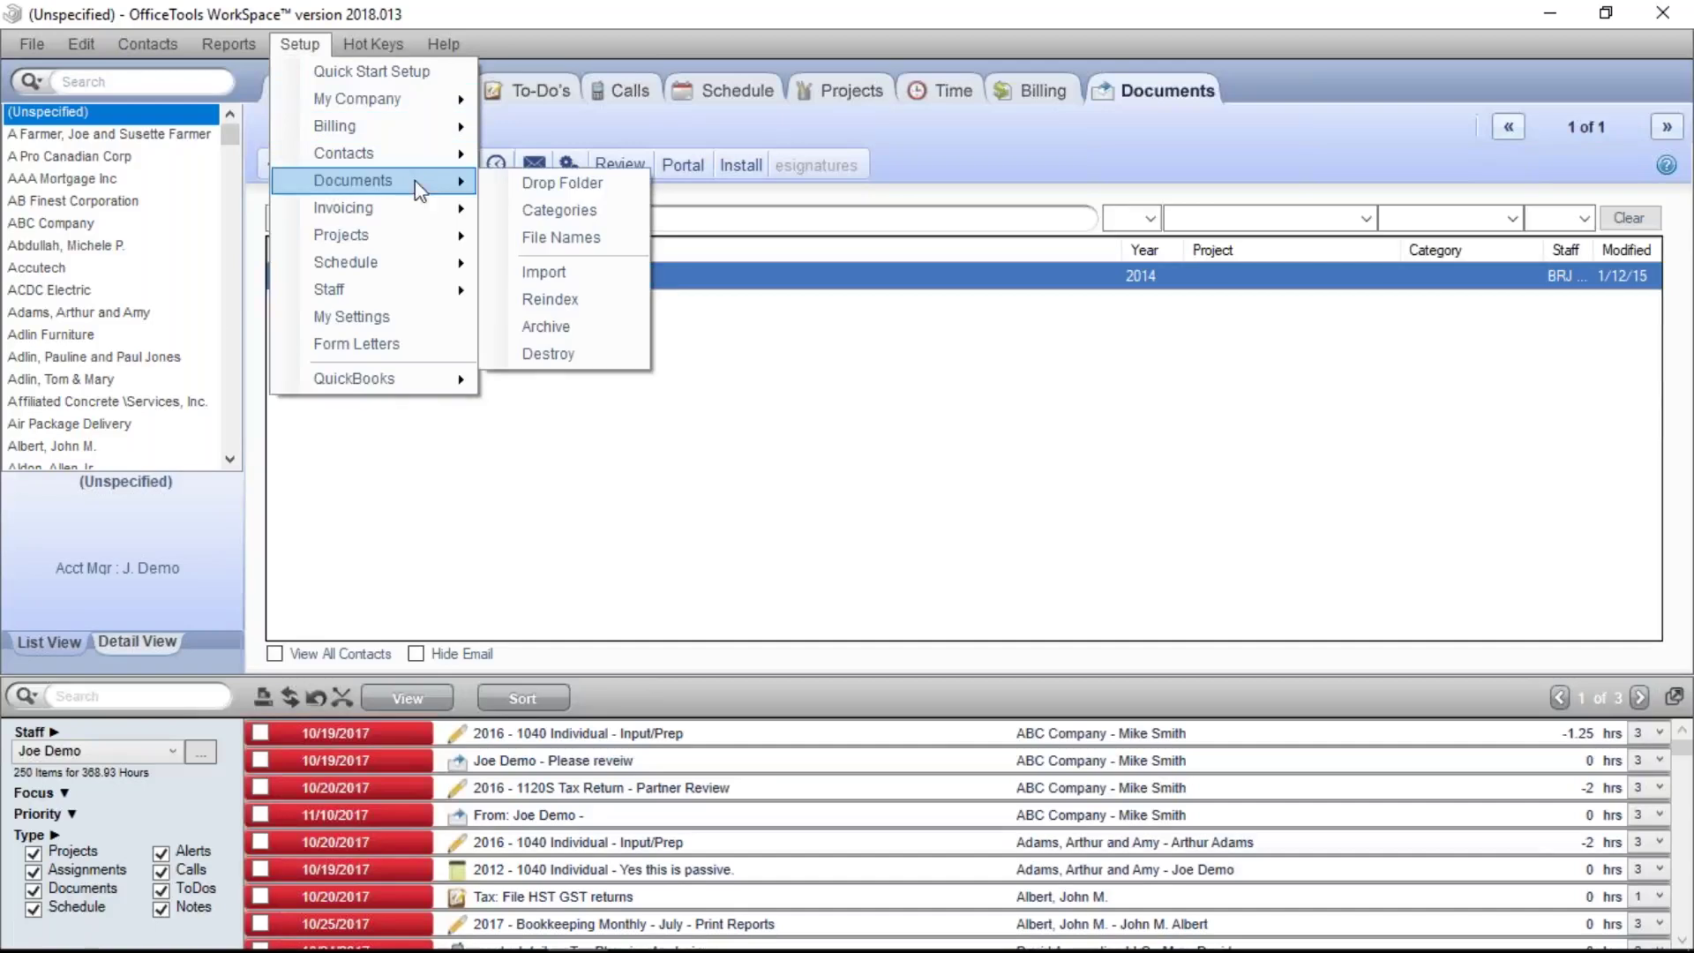
left_click(559, 215)
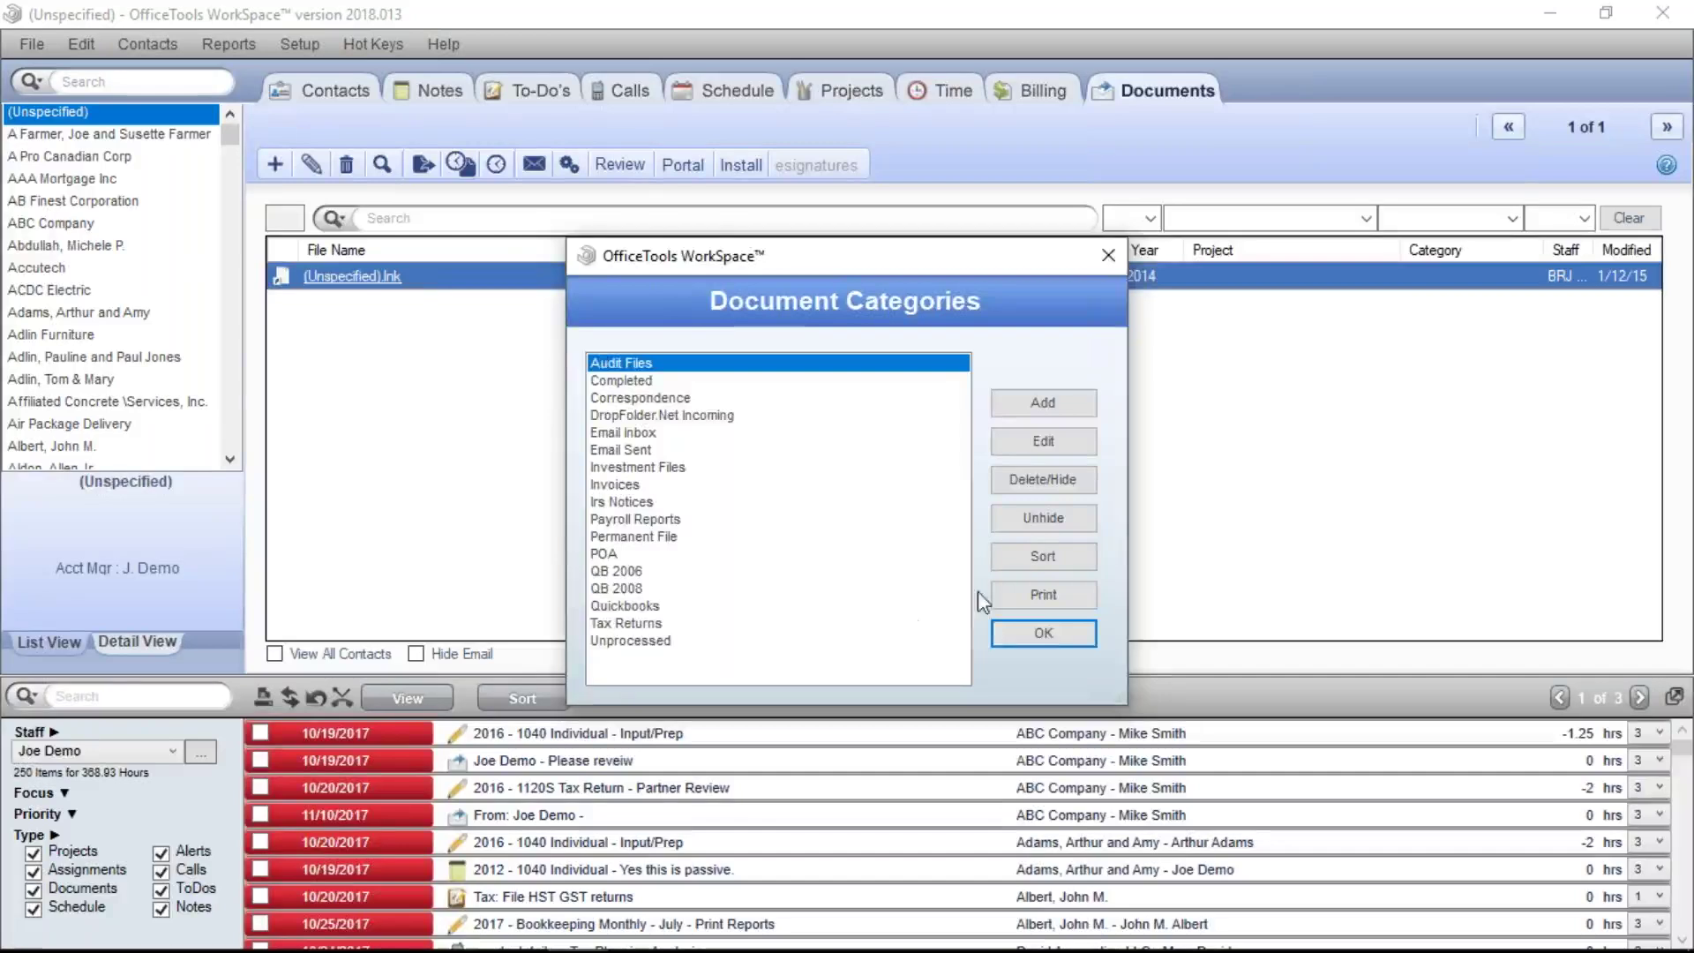
left_click(1053, 638)
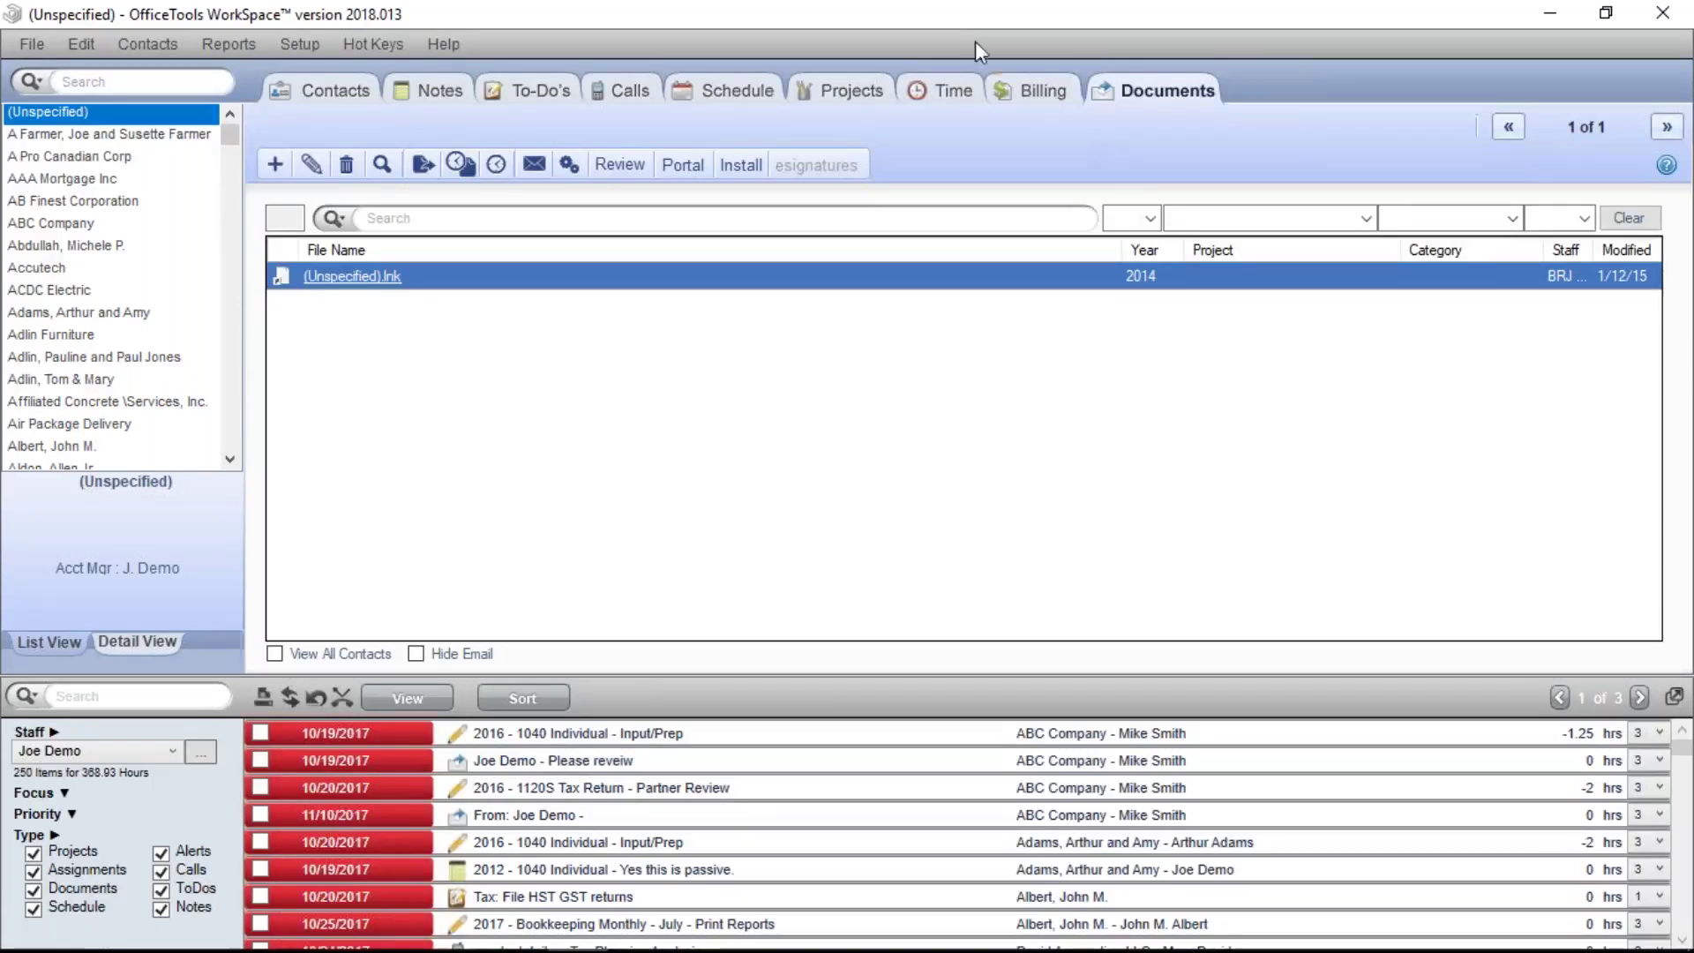
Step: Move the program window aside and create a new Microsoft Word document in a free spot on the desktop
left_click_drag(963, 20, 1224, 28)
right_click(180, 277)
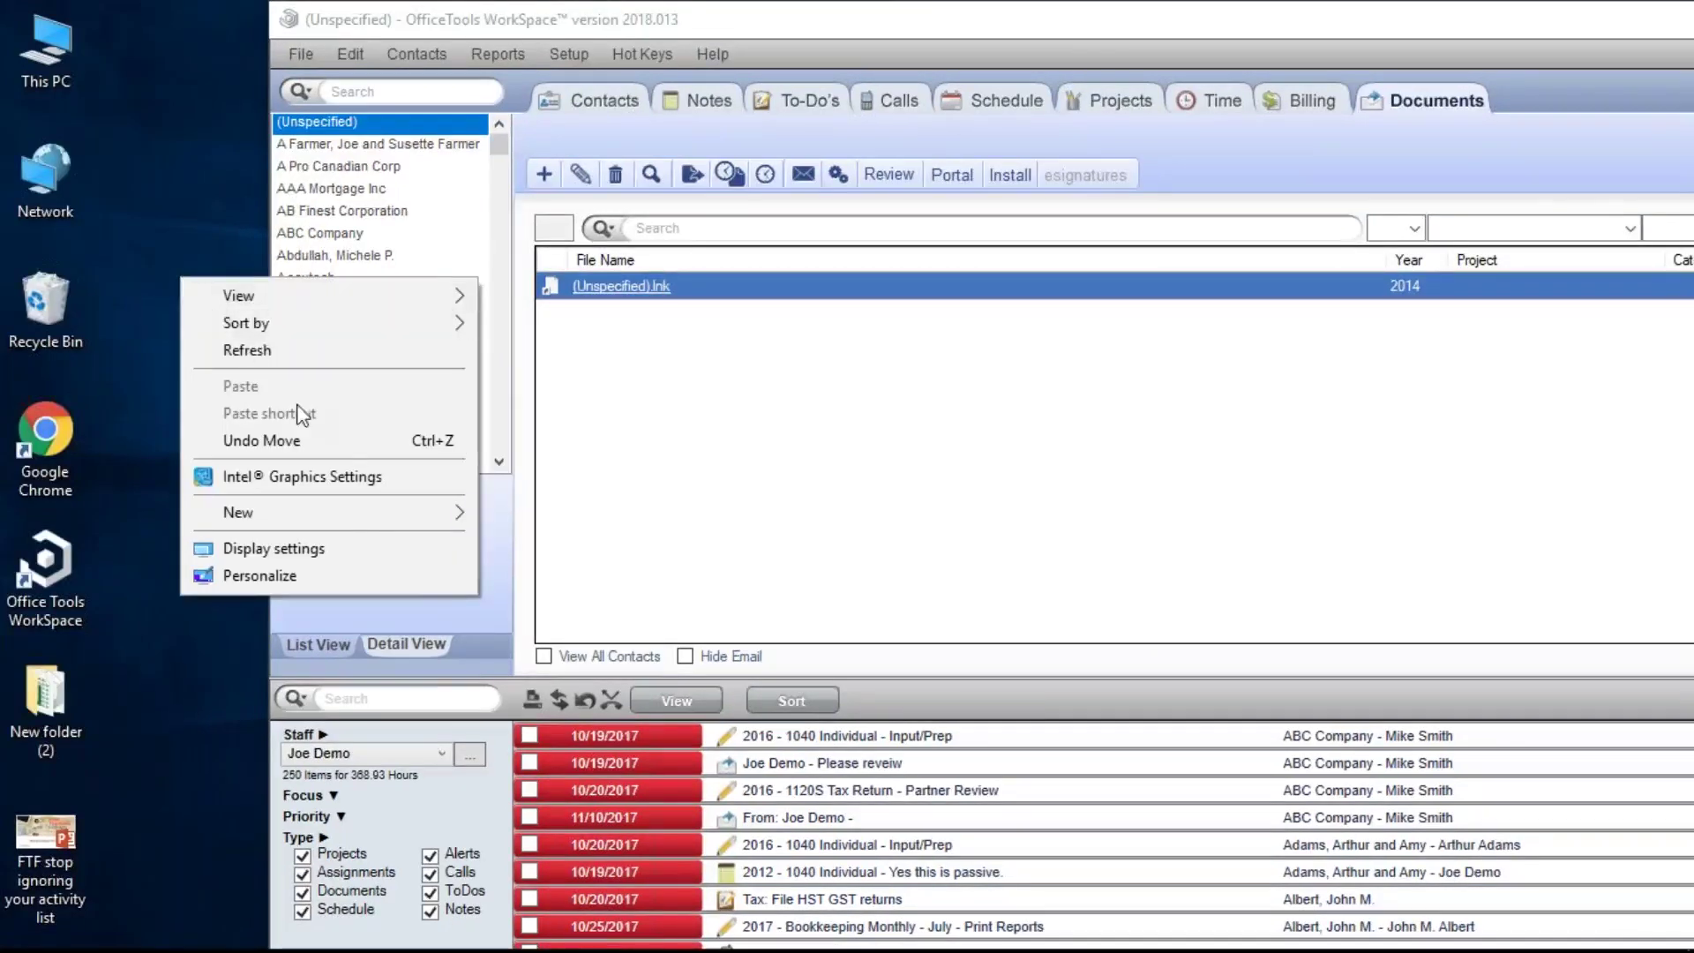
mouse_move(409, 500)
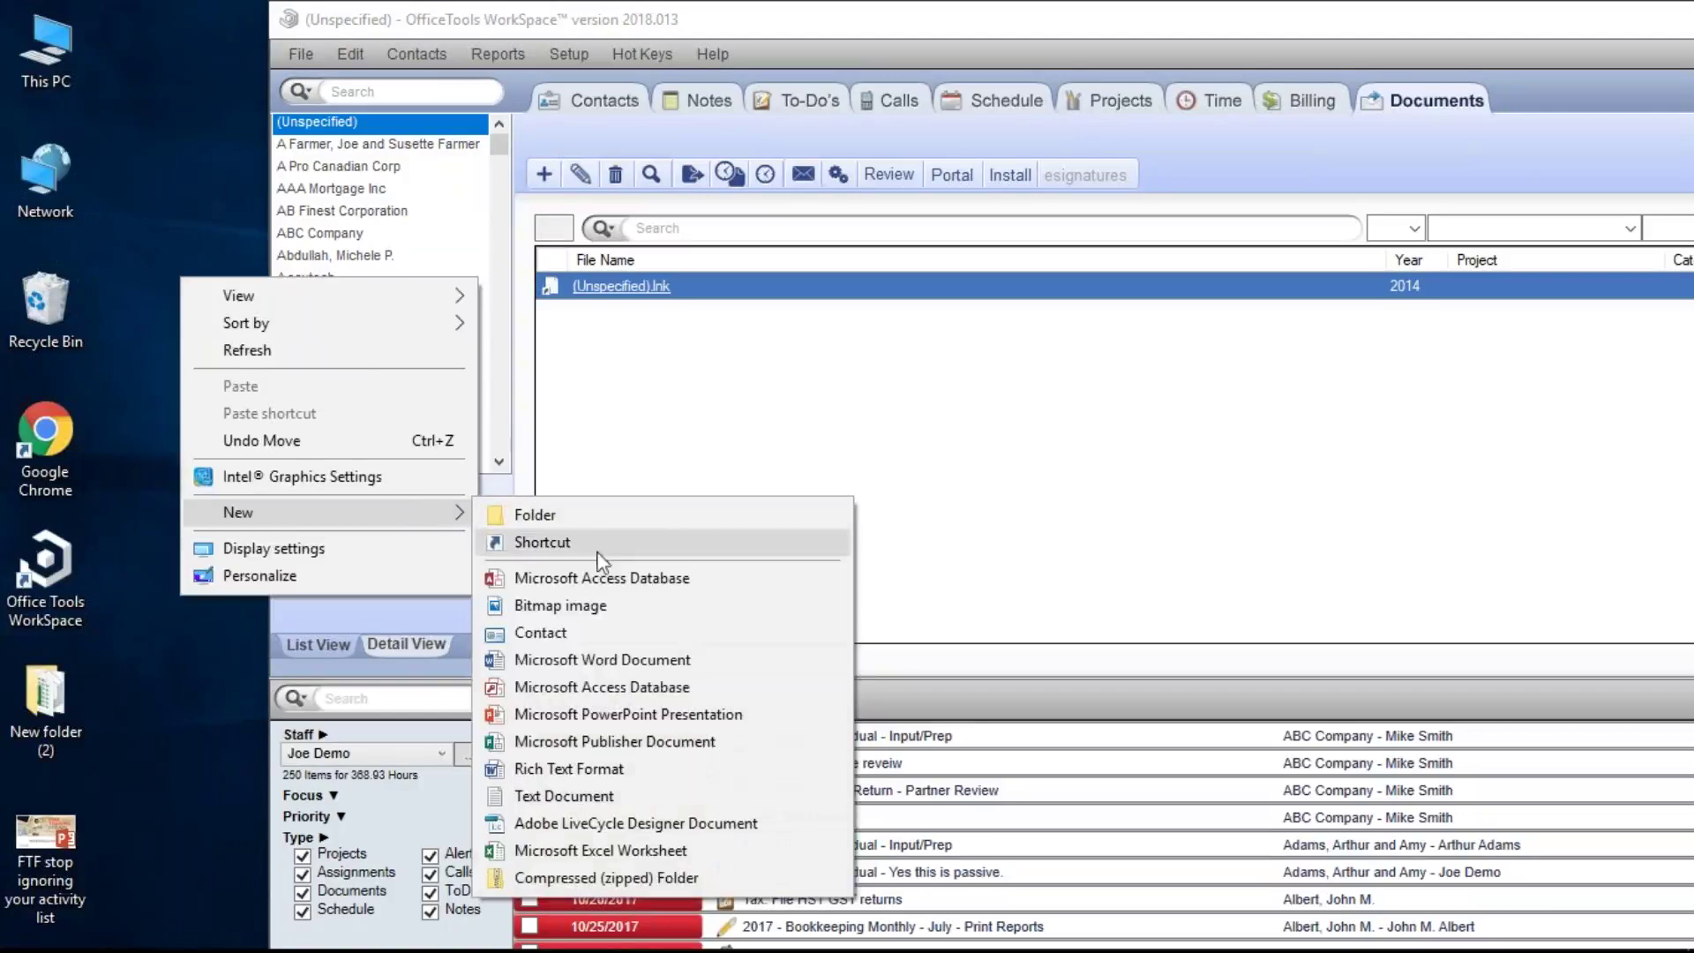
left_click(573, 662)
left_click_drag(260, 314, 171, 182)
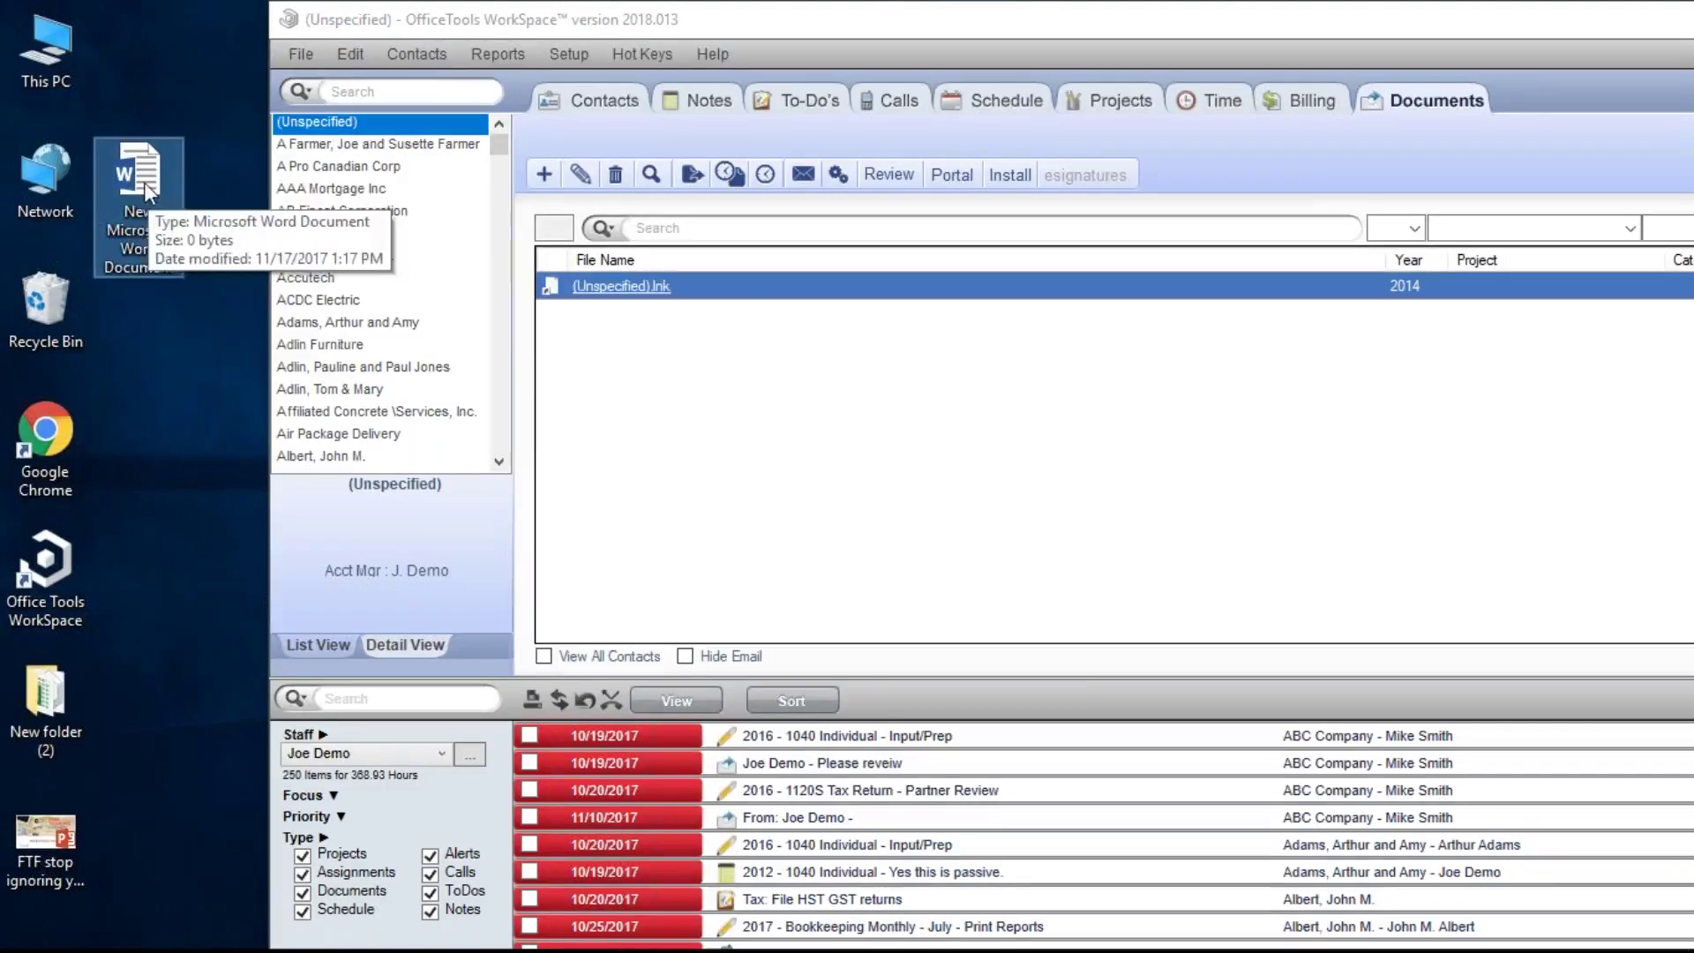
Step: Add the desktop Word document to the (Unspecified) contact's documents with year 2017 and category Investment Files
left_click_drag(144, 184, 772, 363)
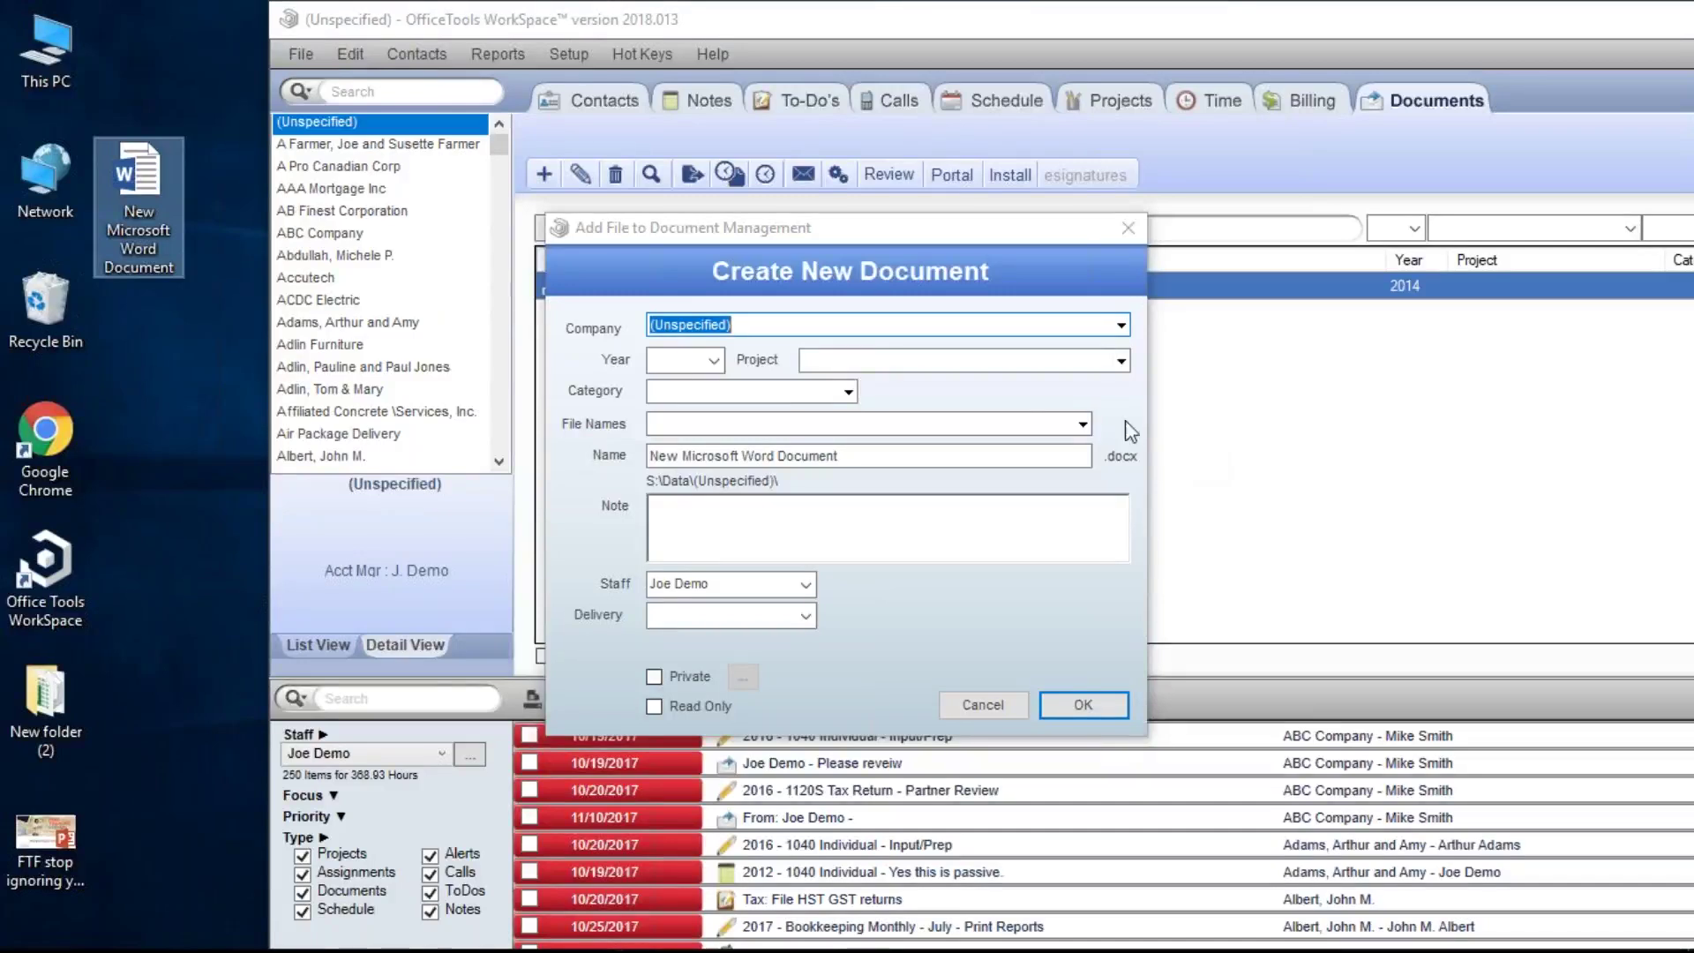
left_click(714, 360)
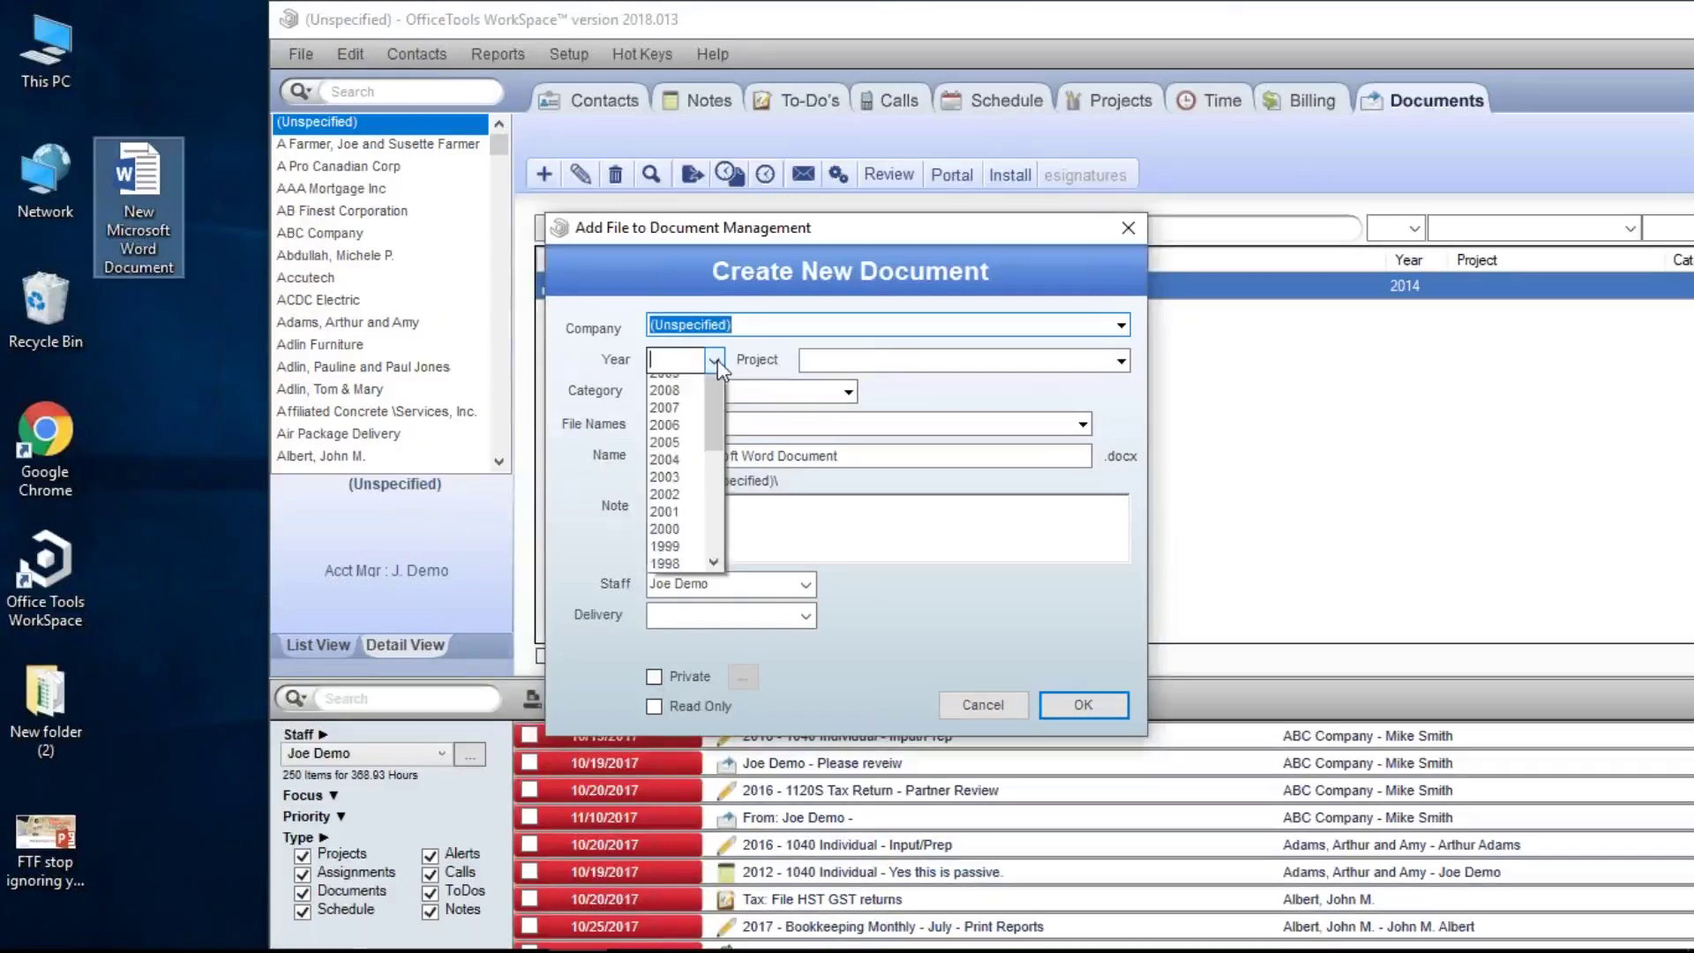
left_click(681, 563)
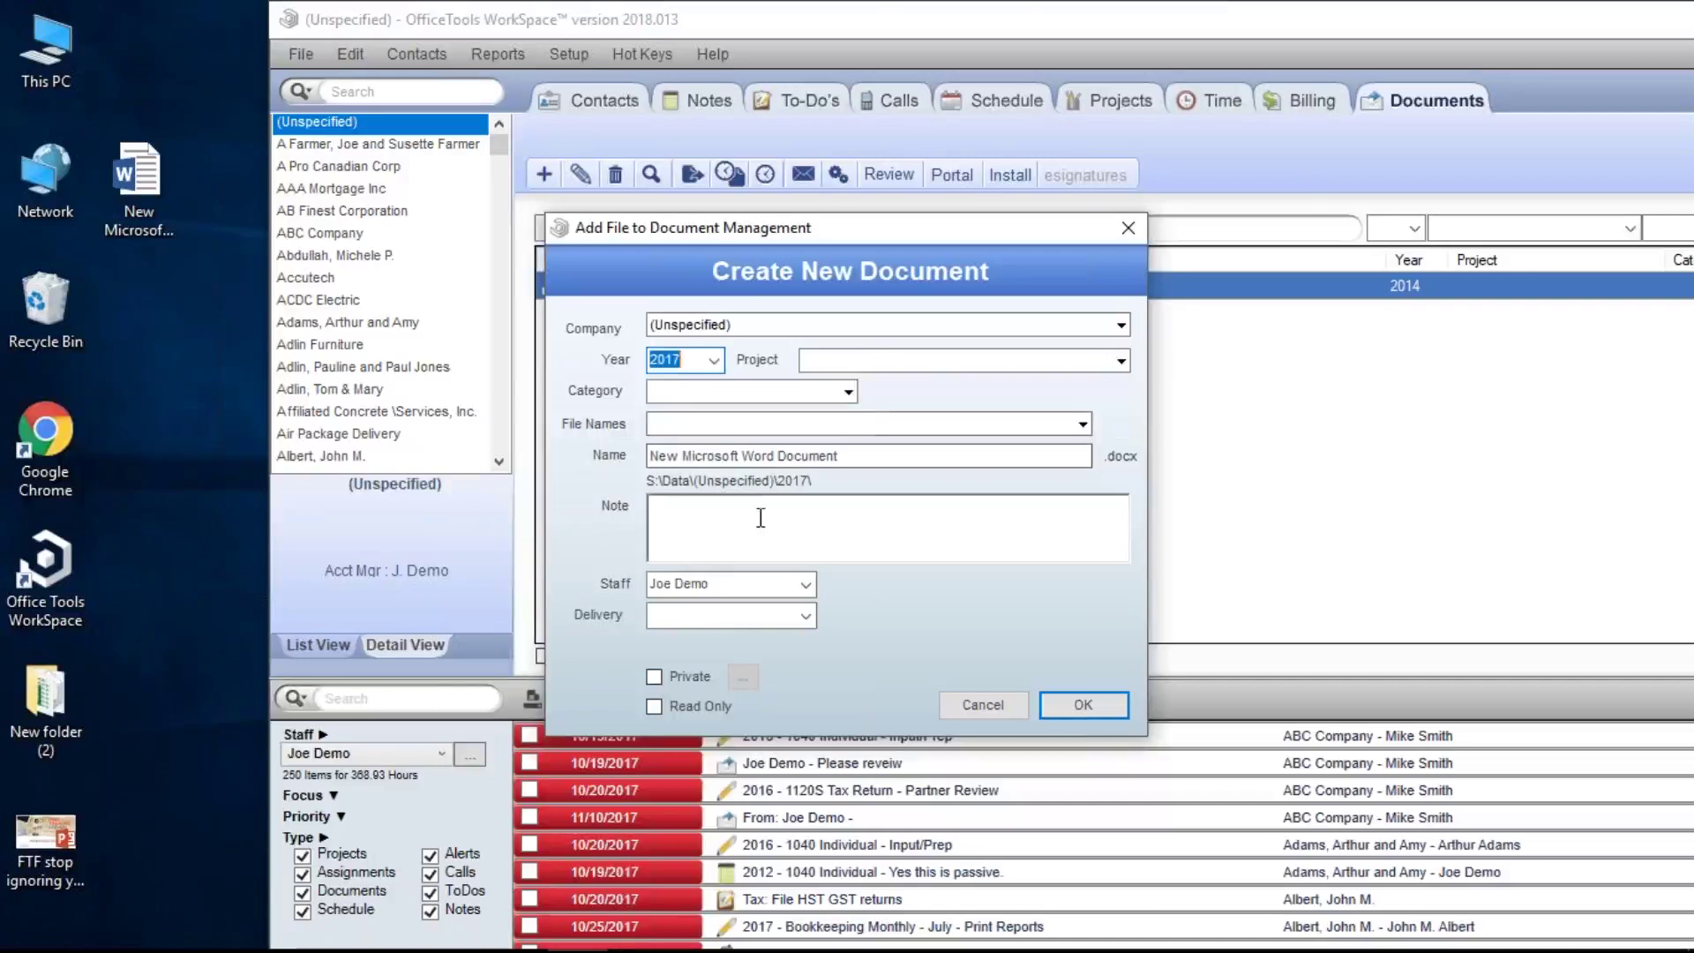
left_click(931, 361)
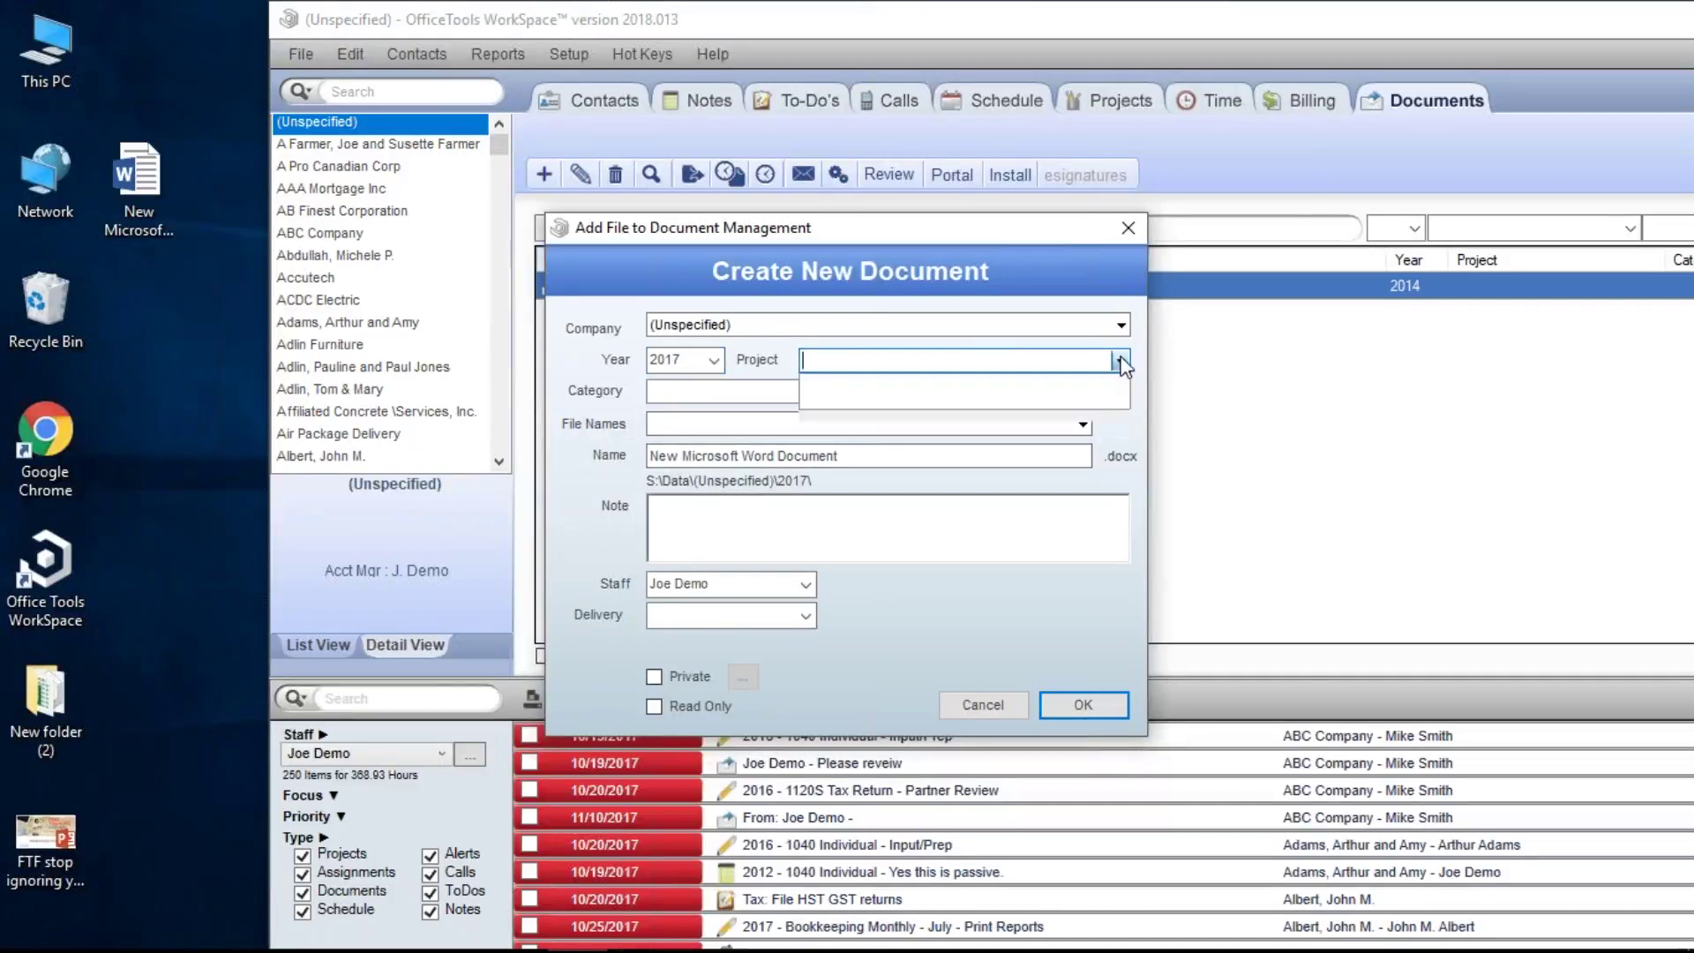
left_click(854, 393)
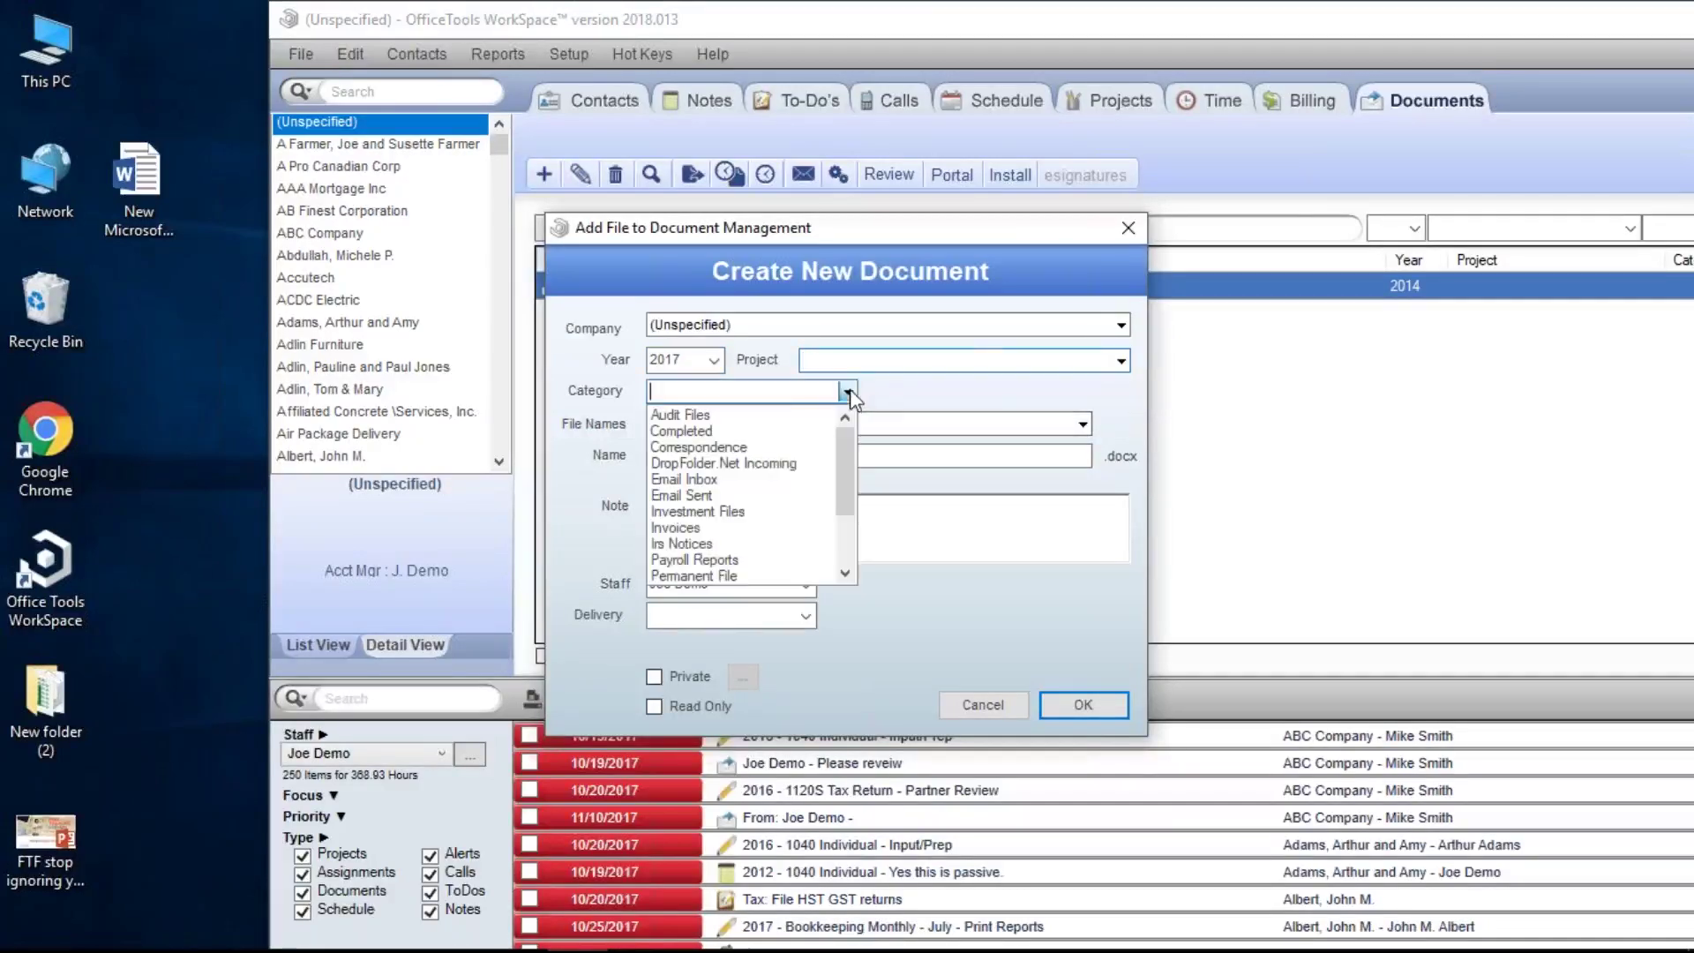
left_click(739, 513)
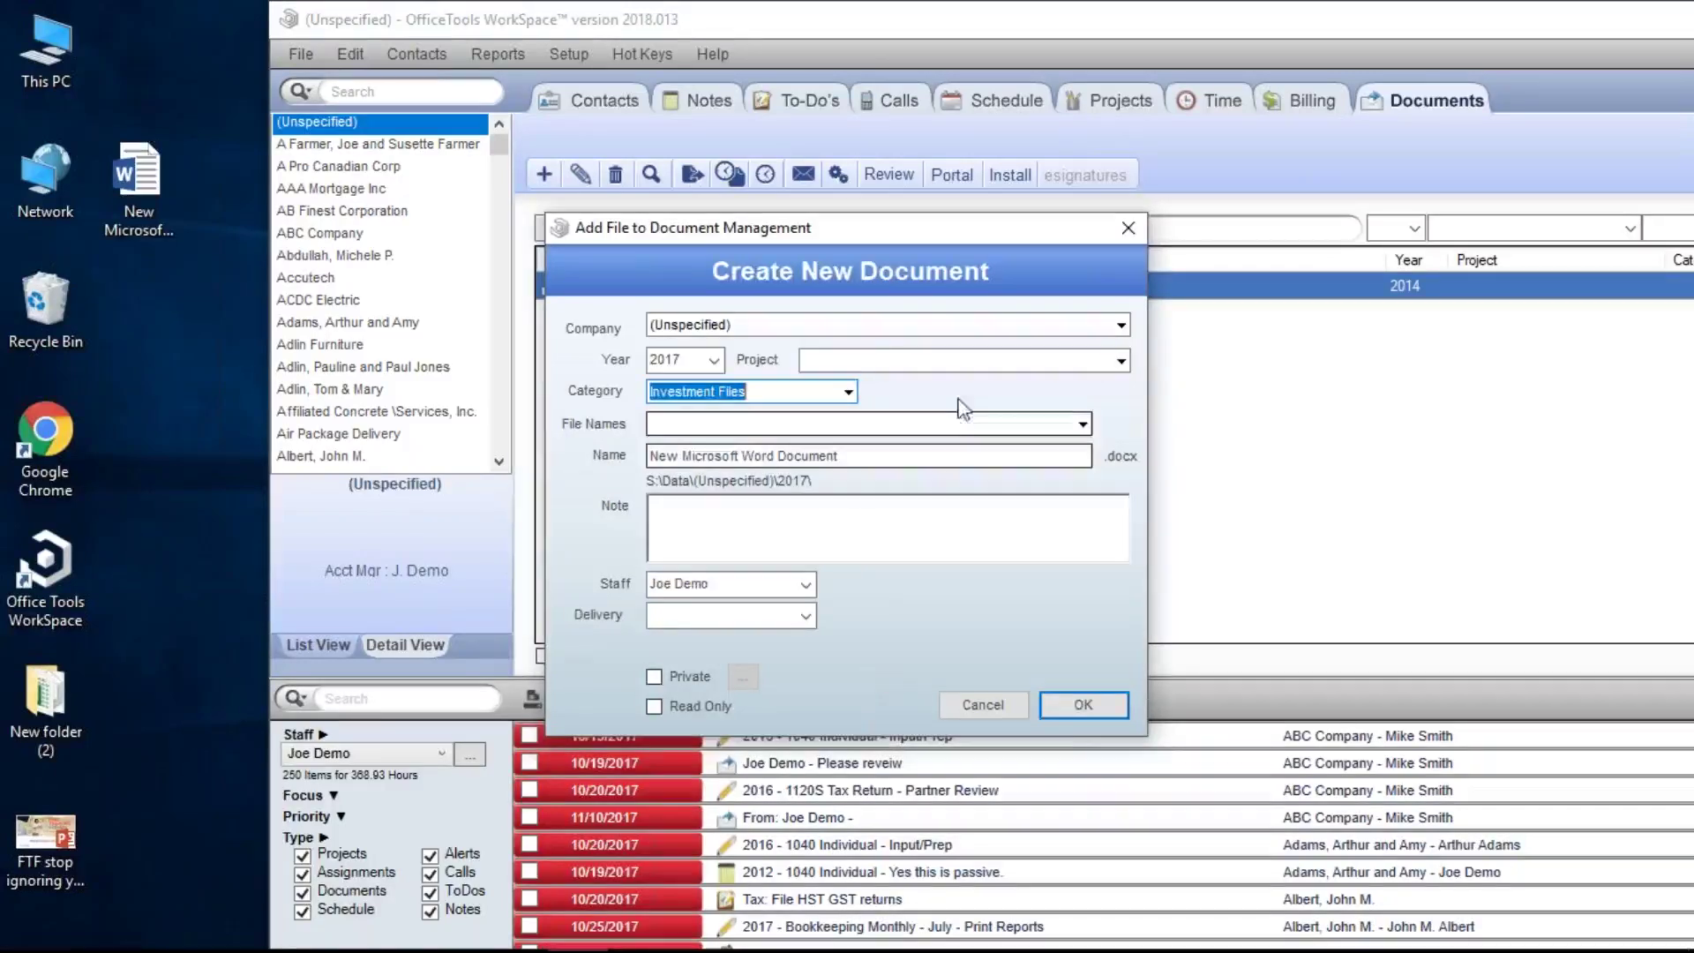
left_click(1066, 714)
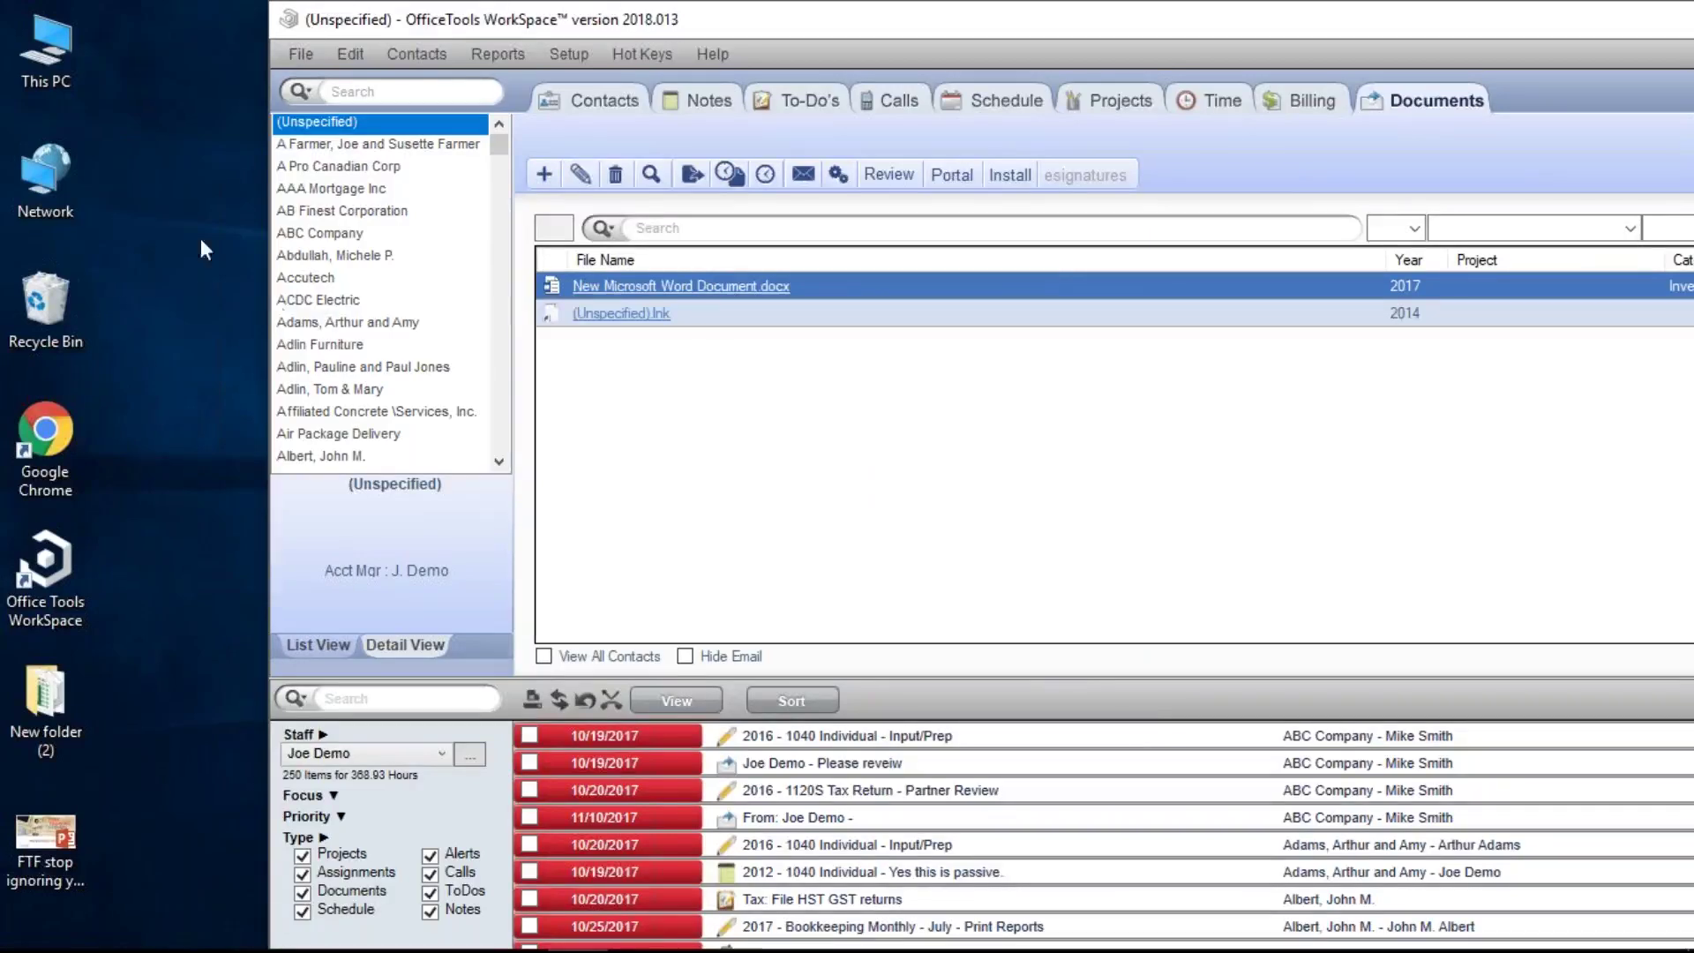
Step: Examine the install options for the Acrobat add-in, PDF printer driver and MS Office add-in, plus the document setup options
left_click_drag(141, 183, 226, 391)
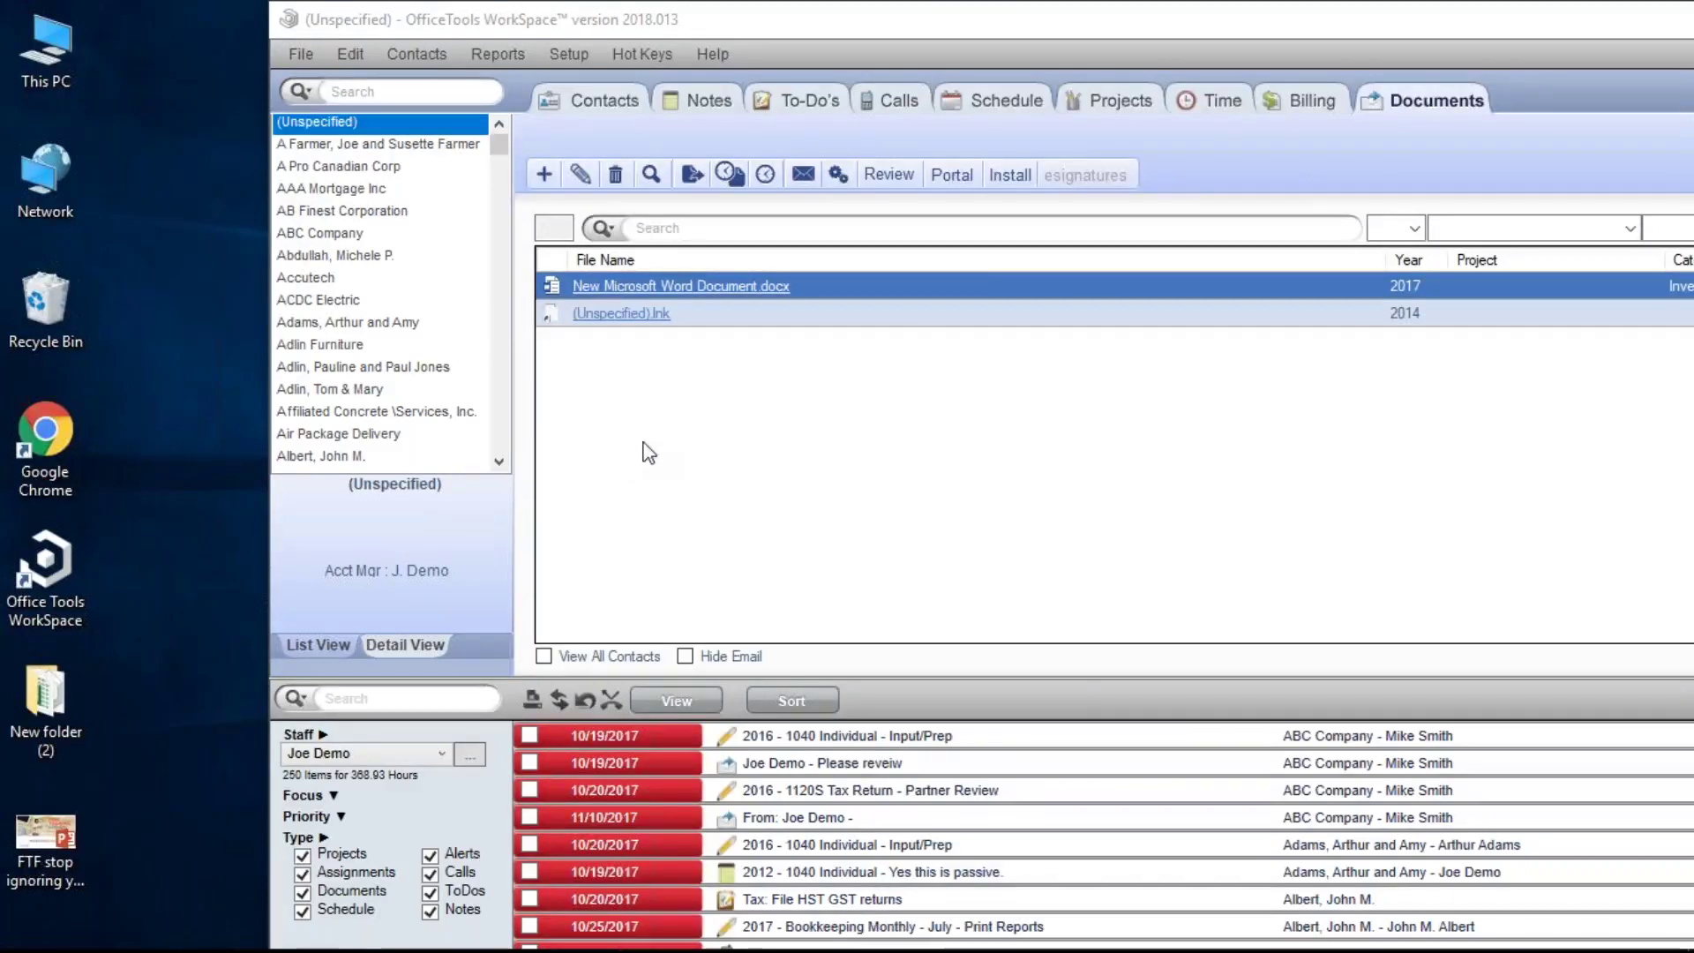
left_click(1009, 175)
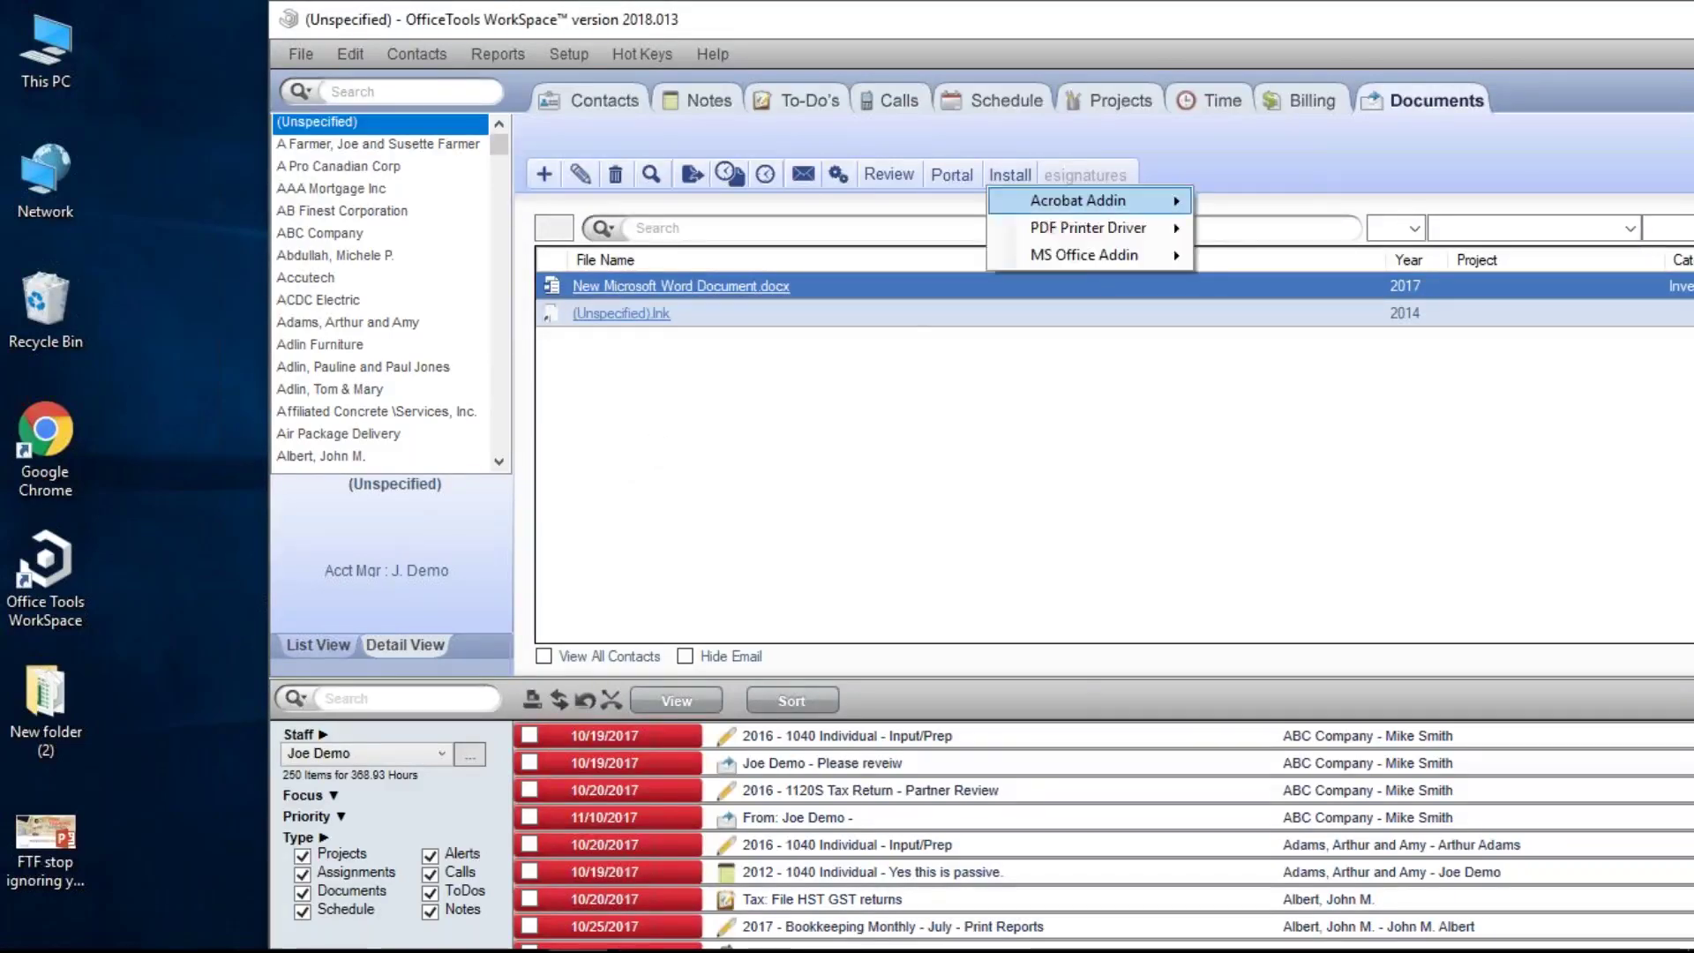
mouse_move(1061, 228)
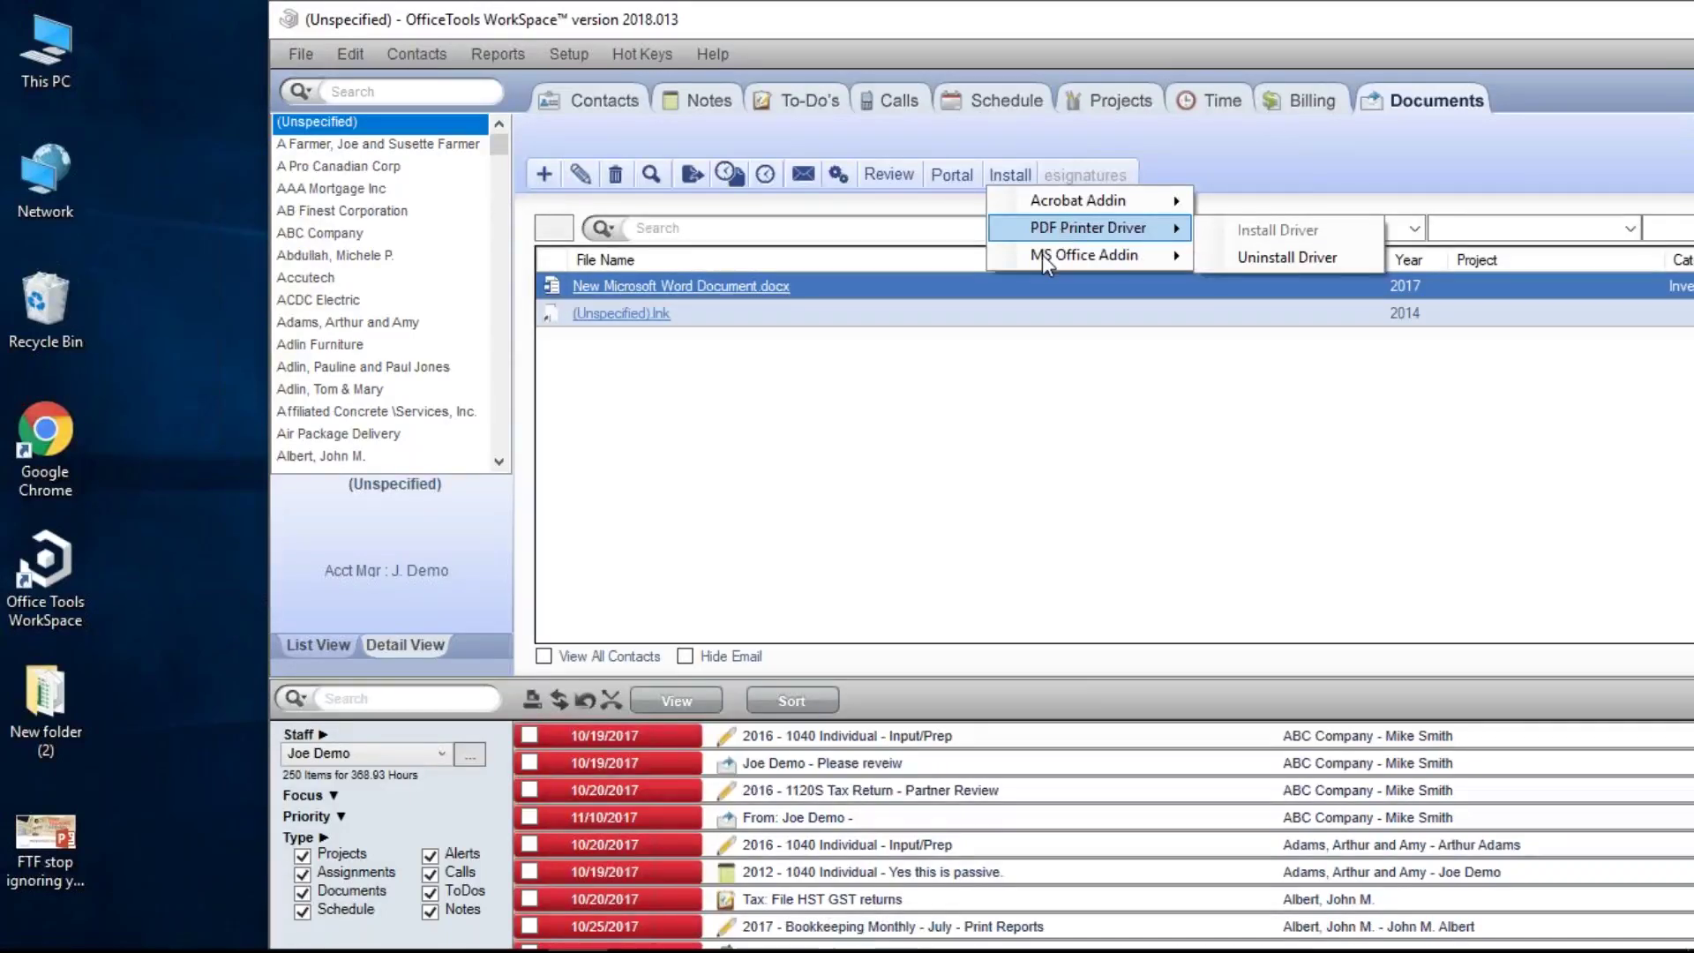
left_click(911, 520)
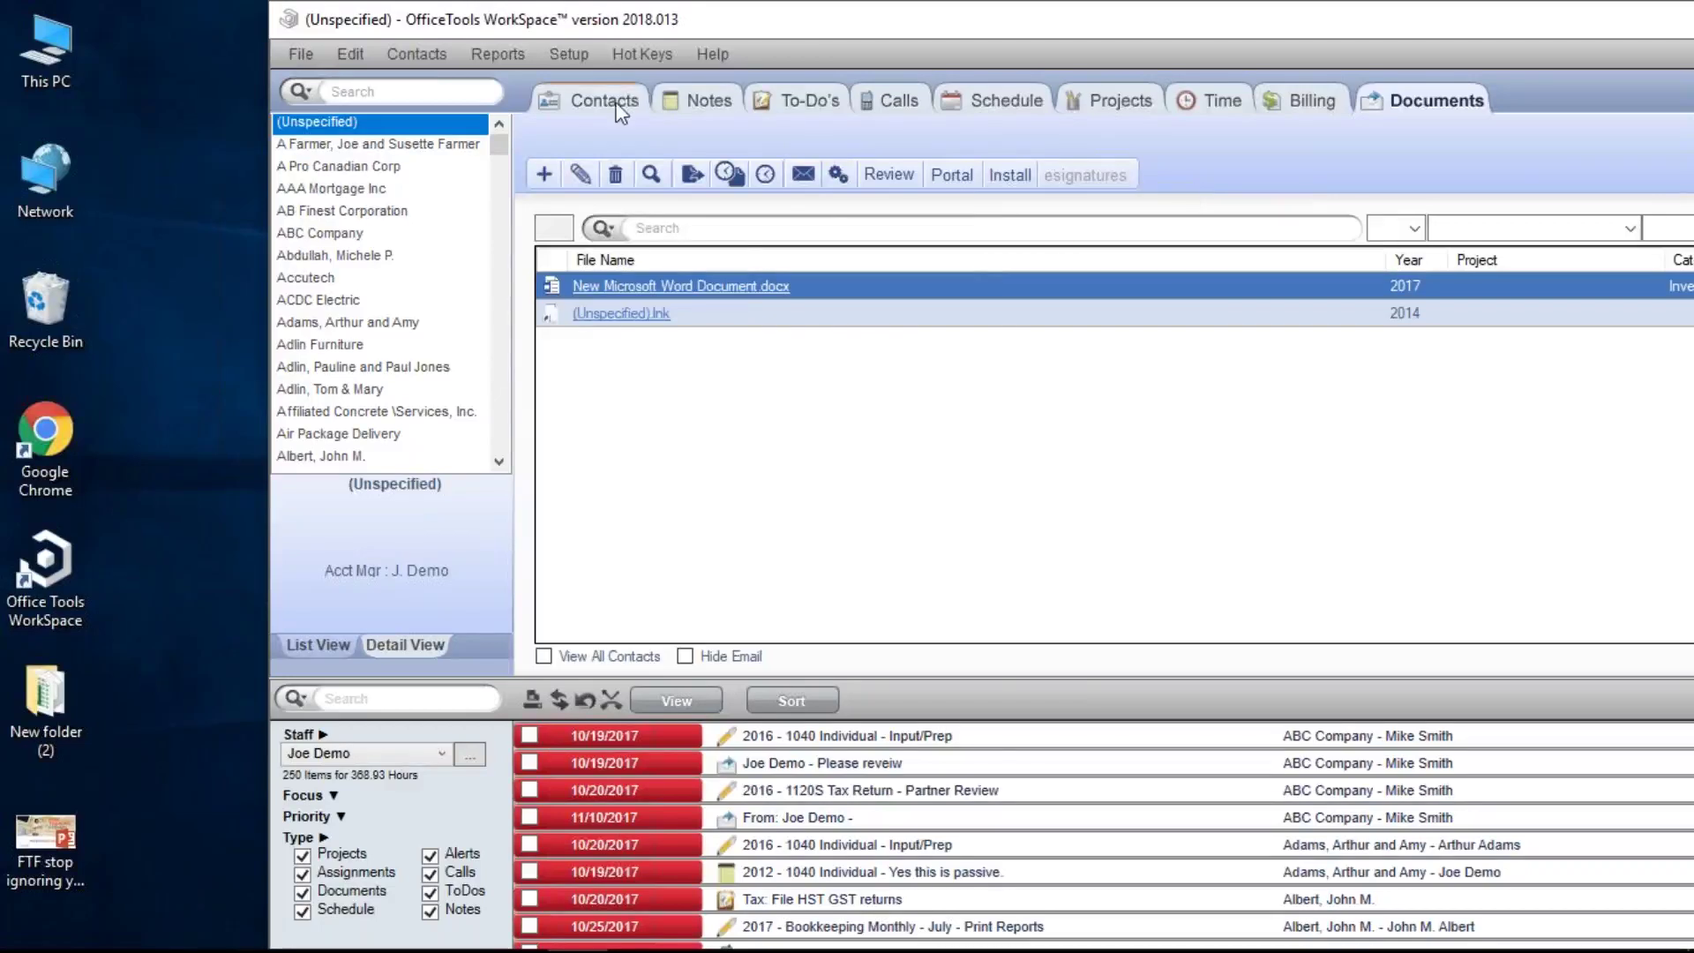
left_click(569, 54)
mouse_move(715, 196)
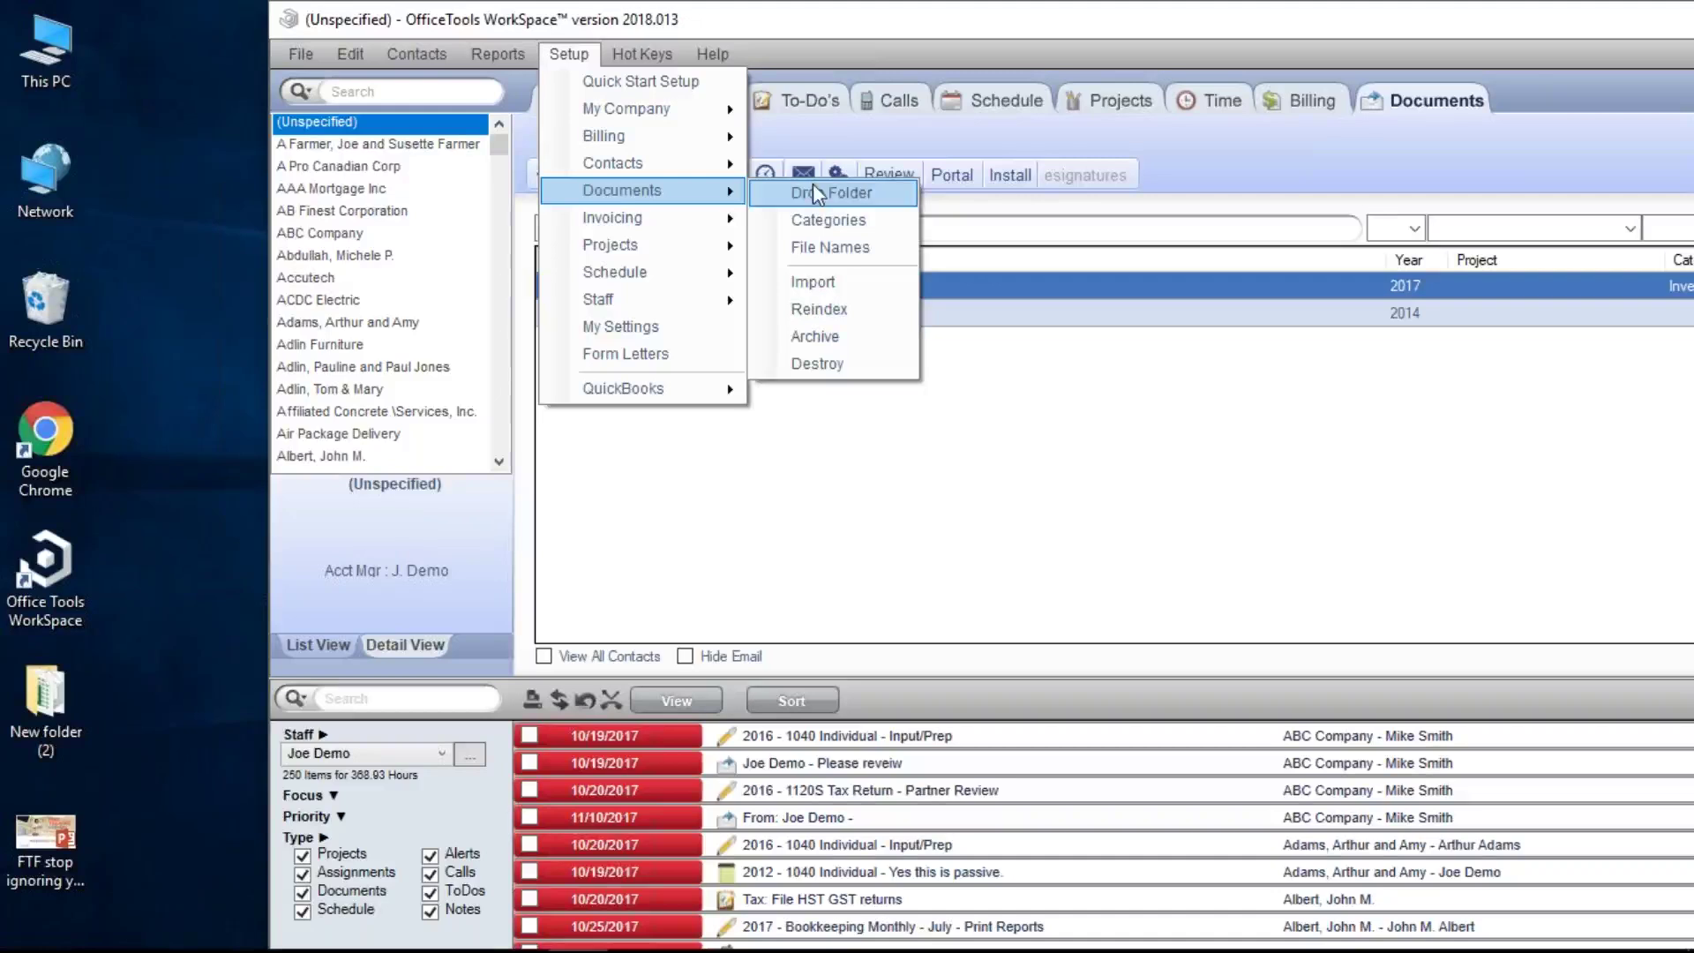
left_click(1009, 175)
mouse_move(1138, 228)
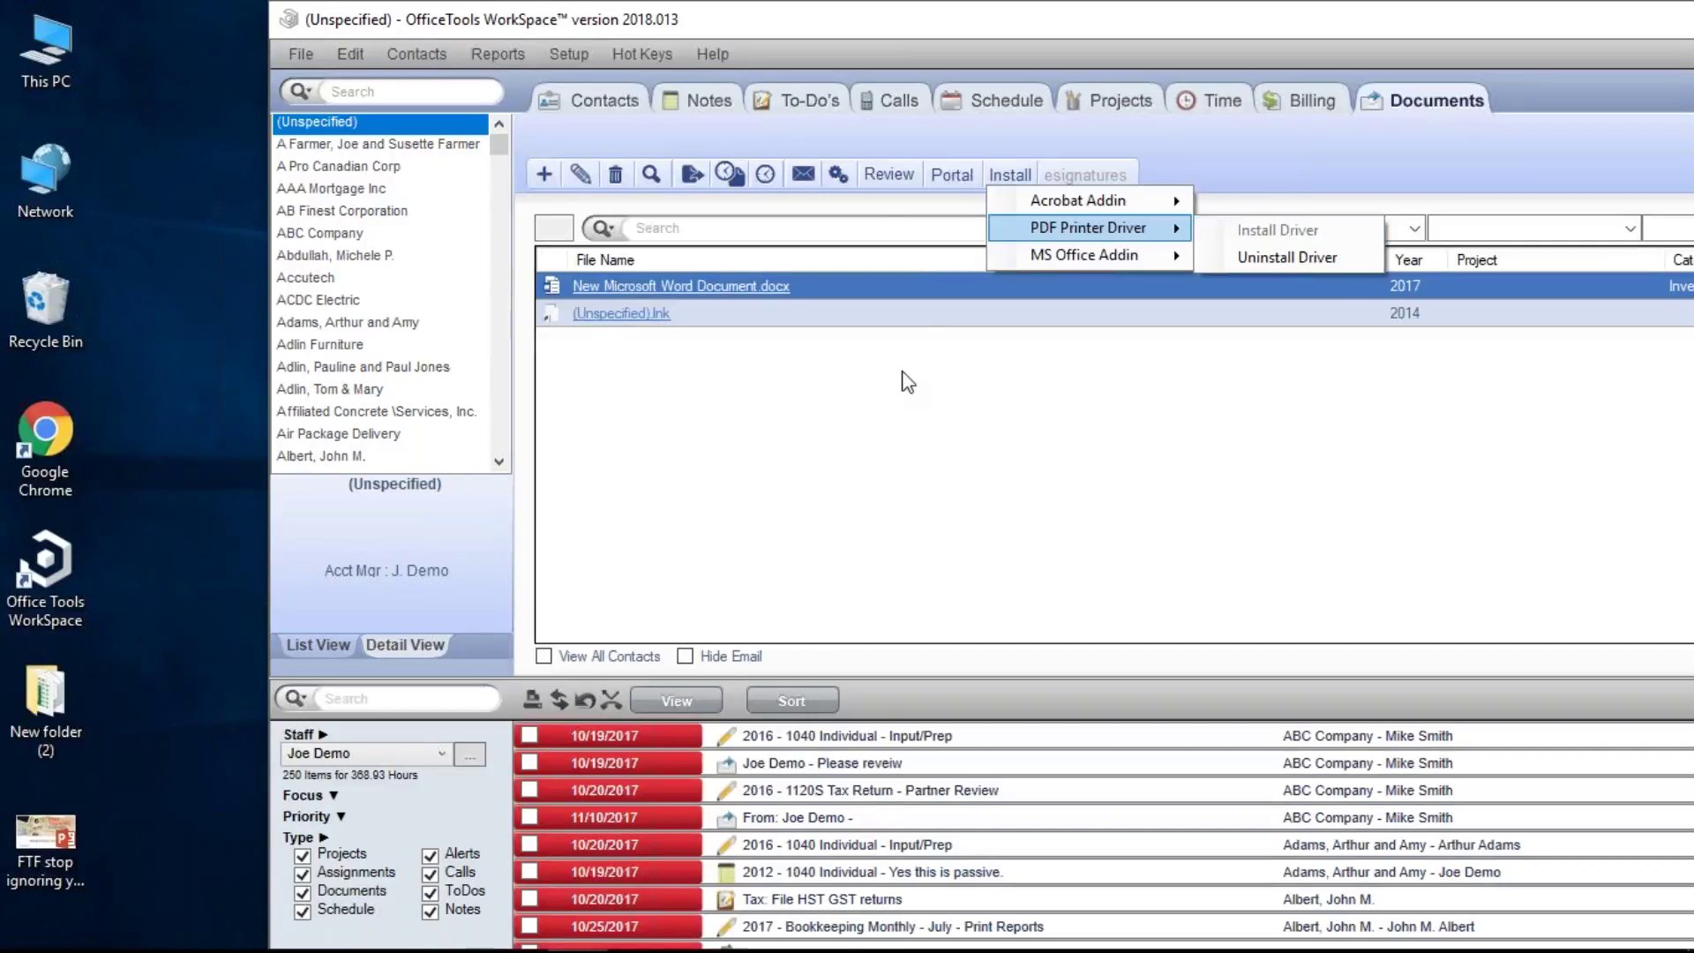
left_click(583, 58)
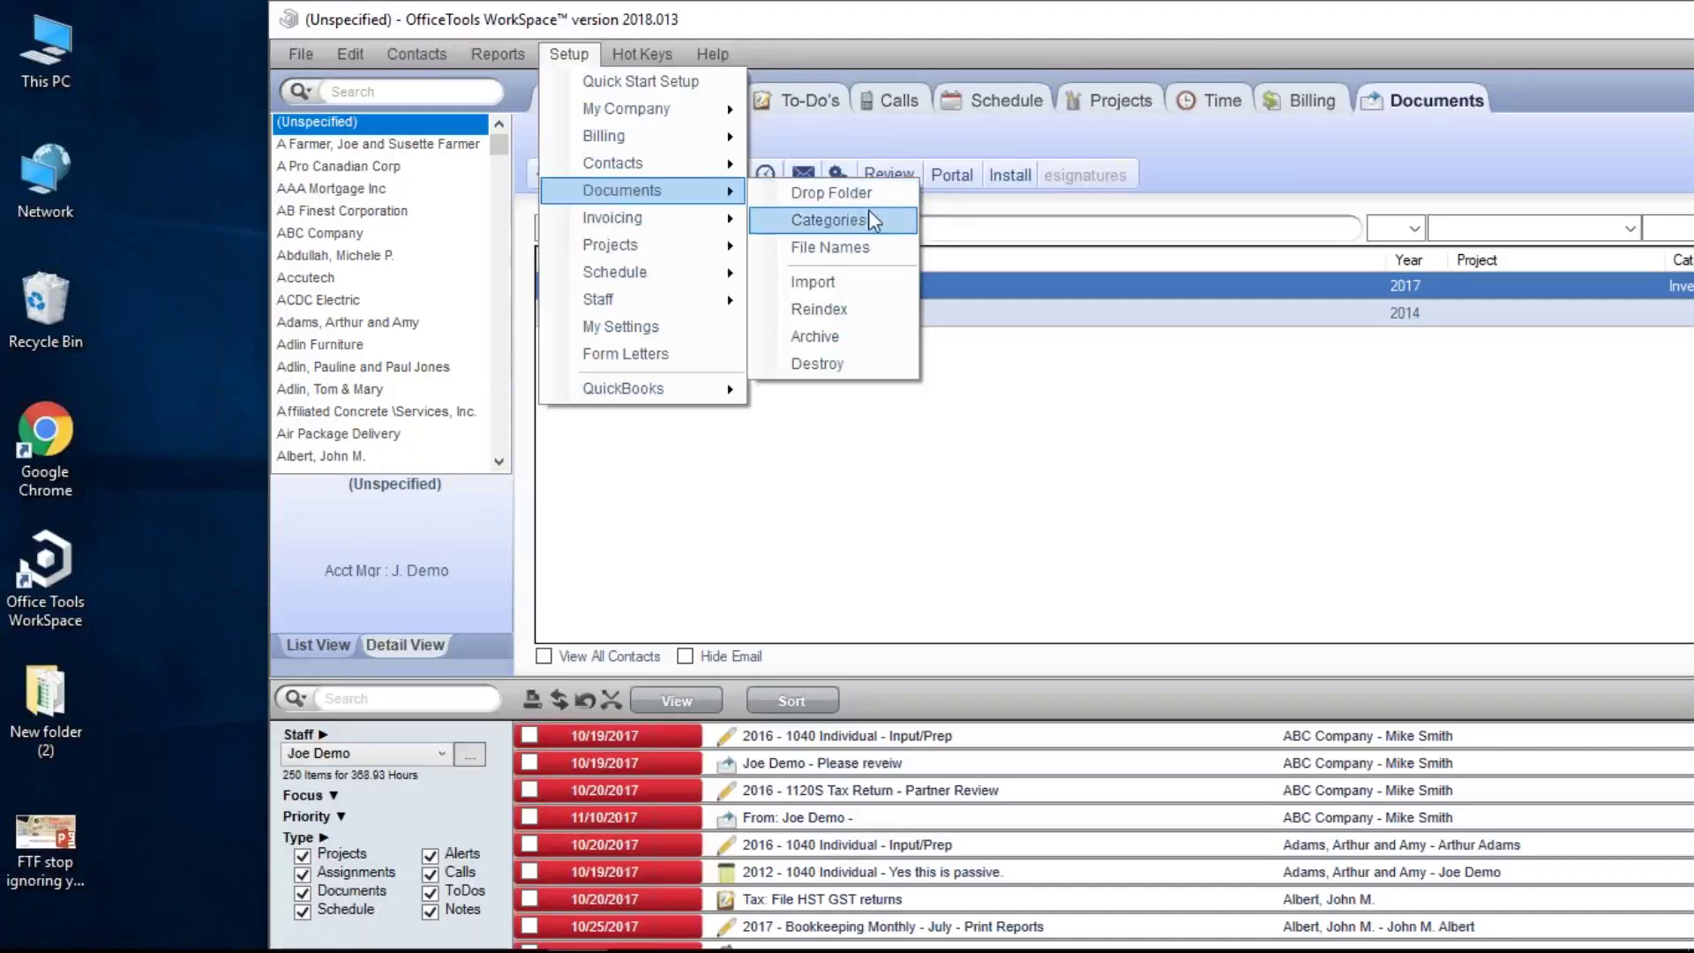
left_click(990, 503)
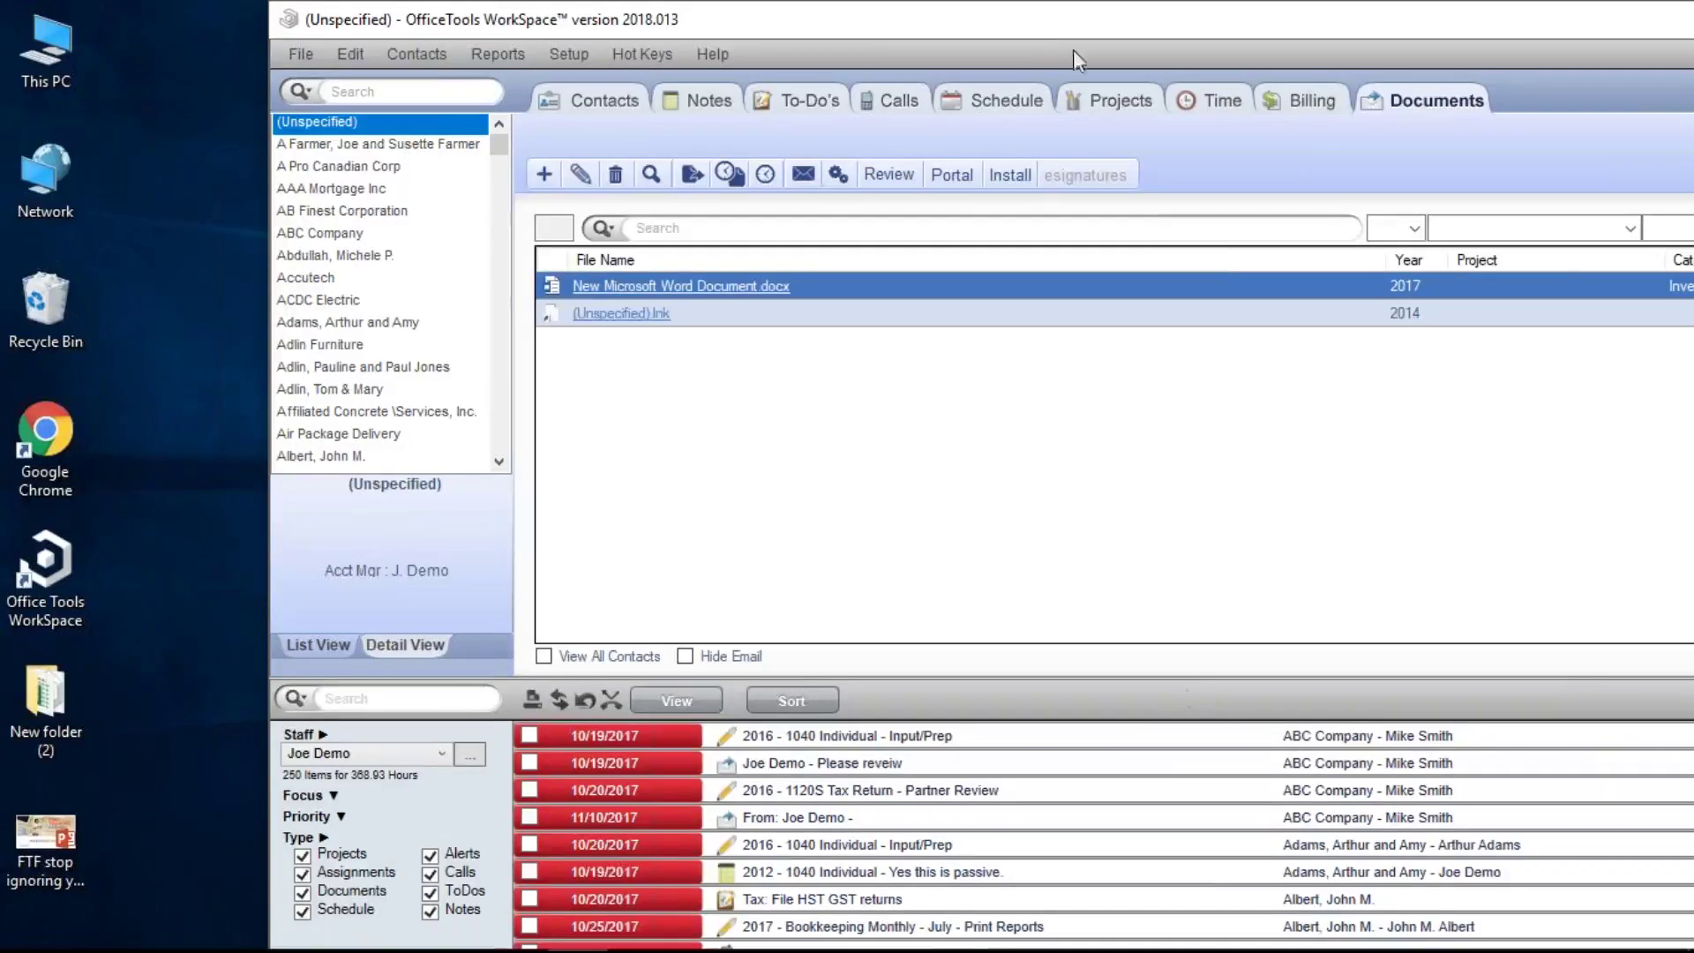
Step: Maximize the program window and filter the contact's document list by year 2017 and category Investment Files
double_click(1041, 21)
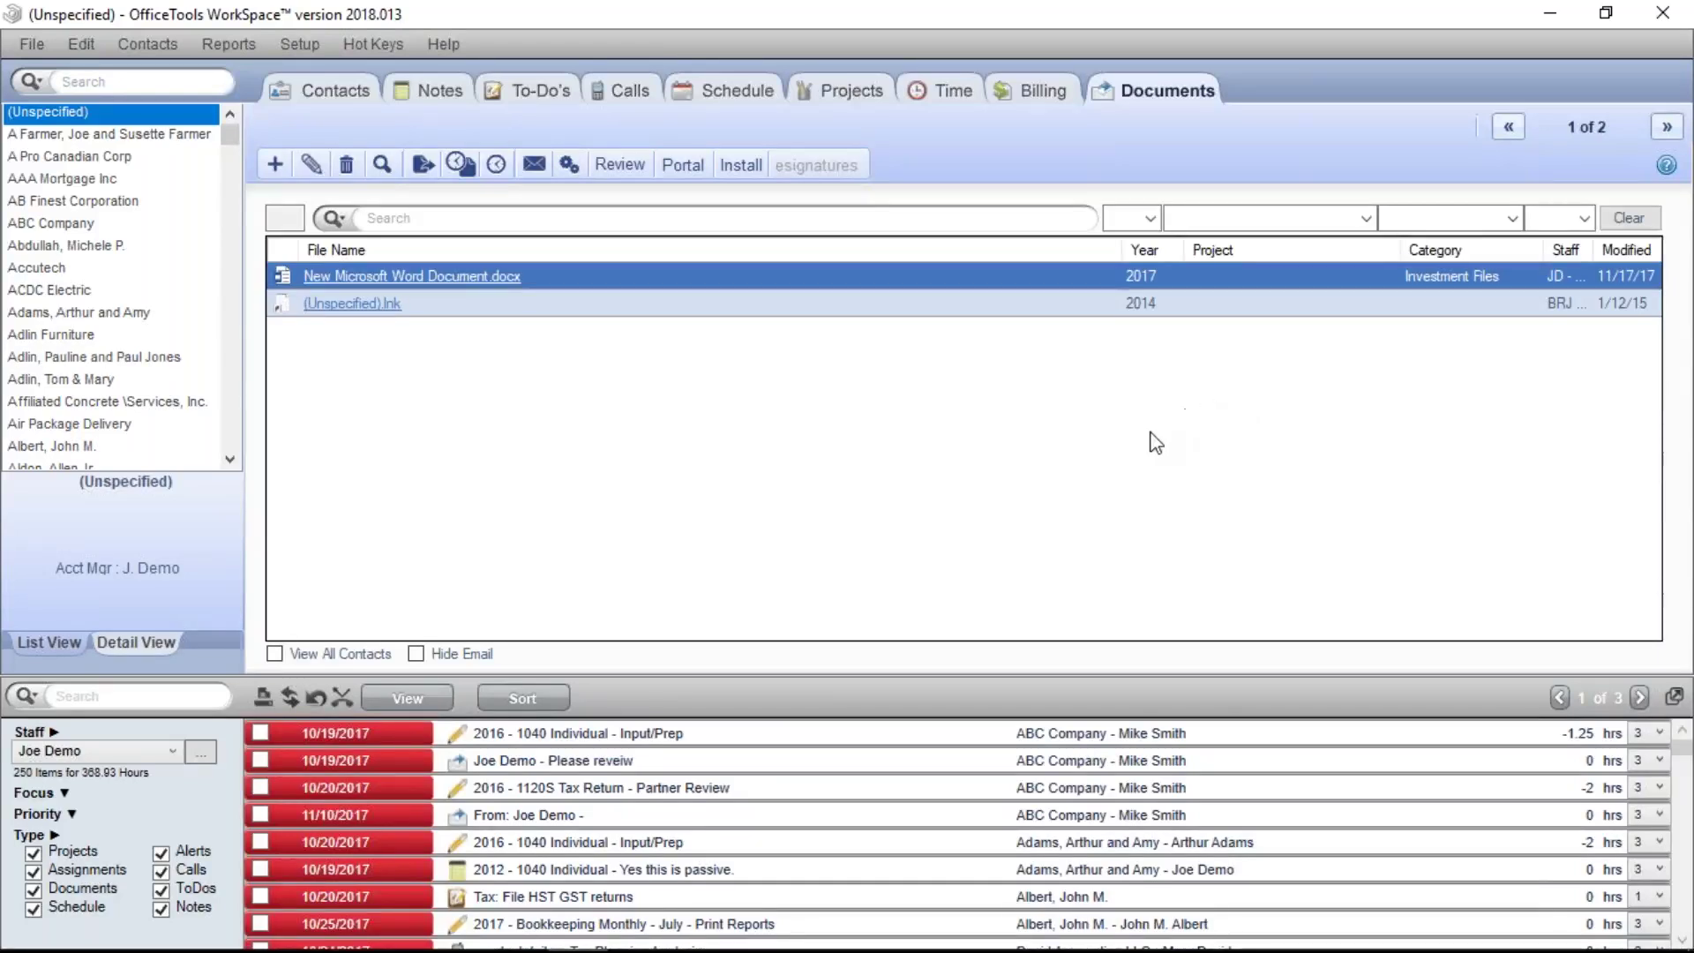
left_click(1151, 218)
left_click(1130, 259)
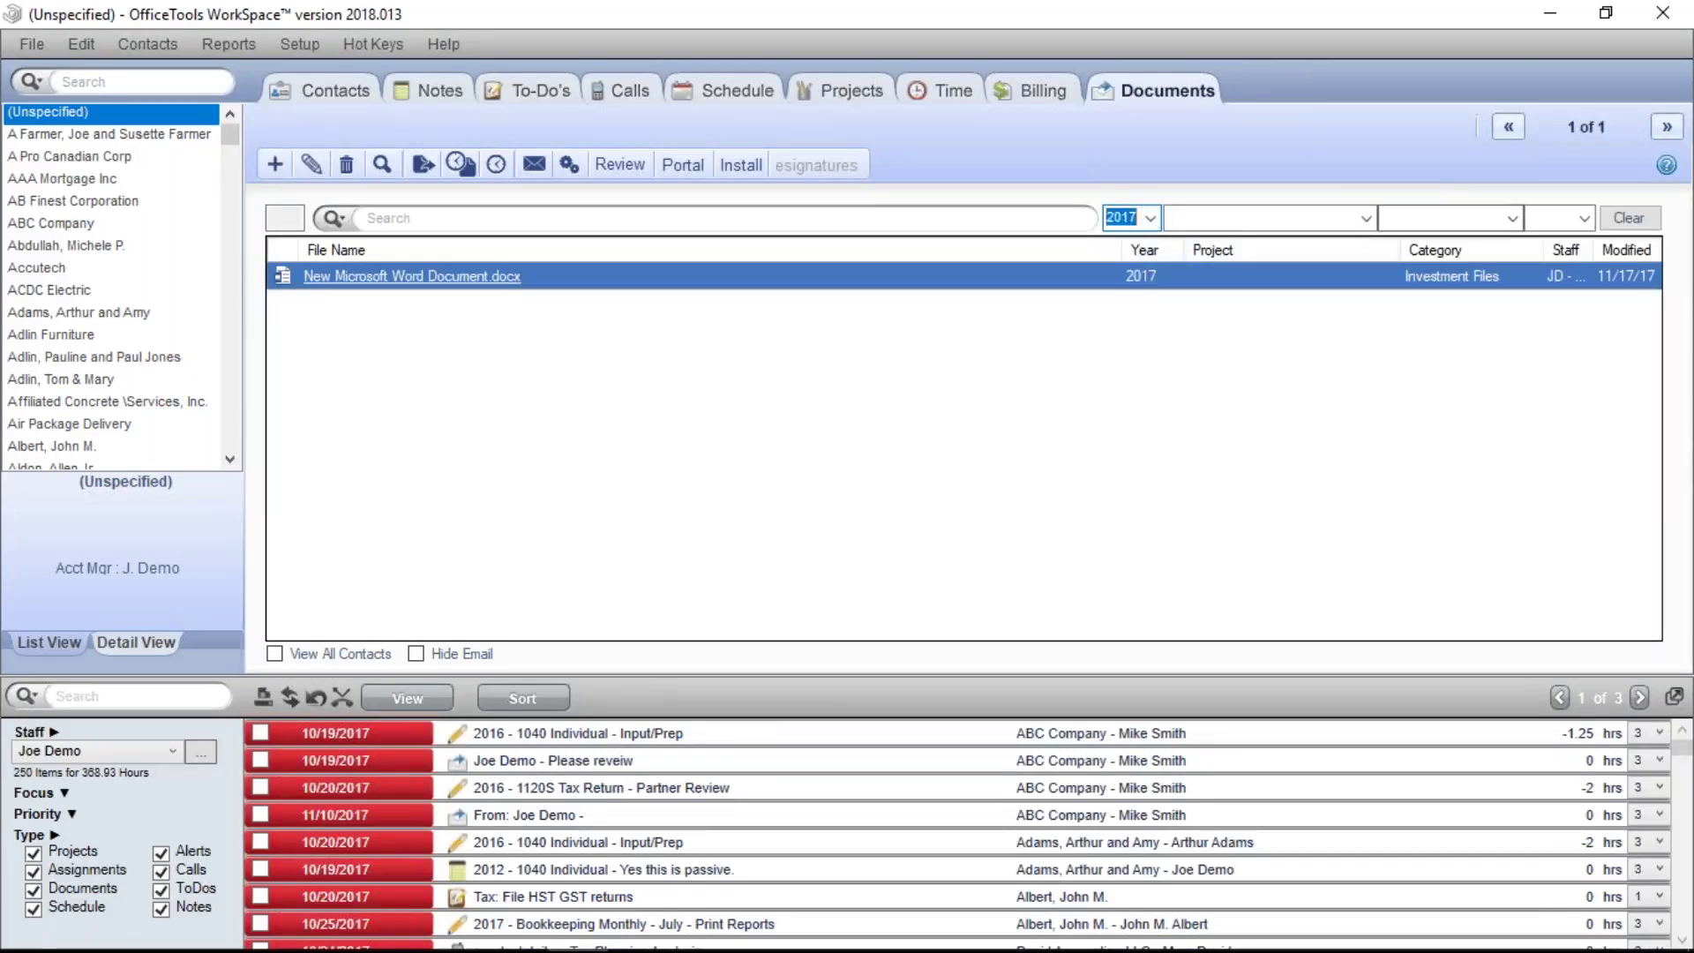
left_click(1513, 221)
left_click(1476, 240)
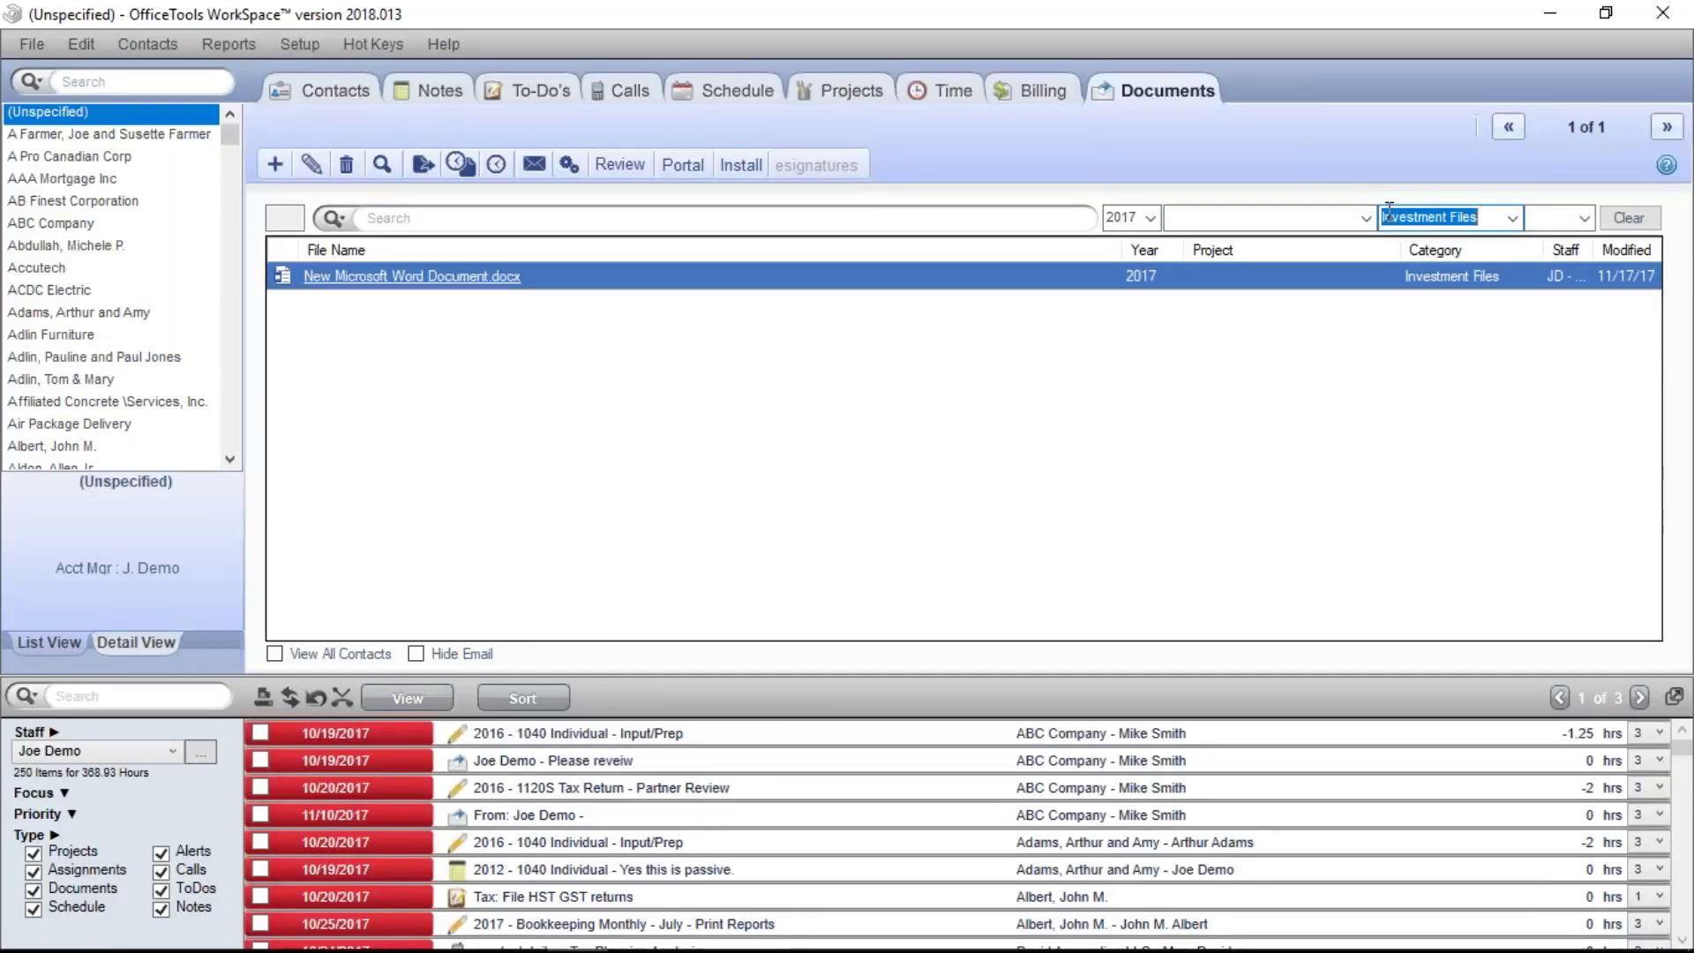
Step: Narrow the filtered document list further to the .docx file type and the listed staff member
left_click(284, 291)
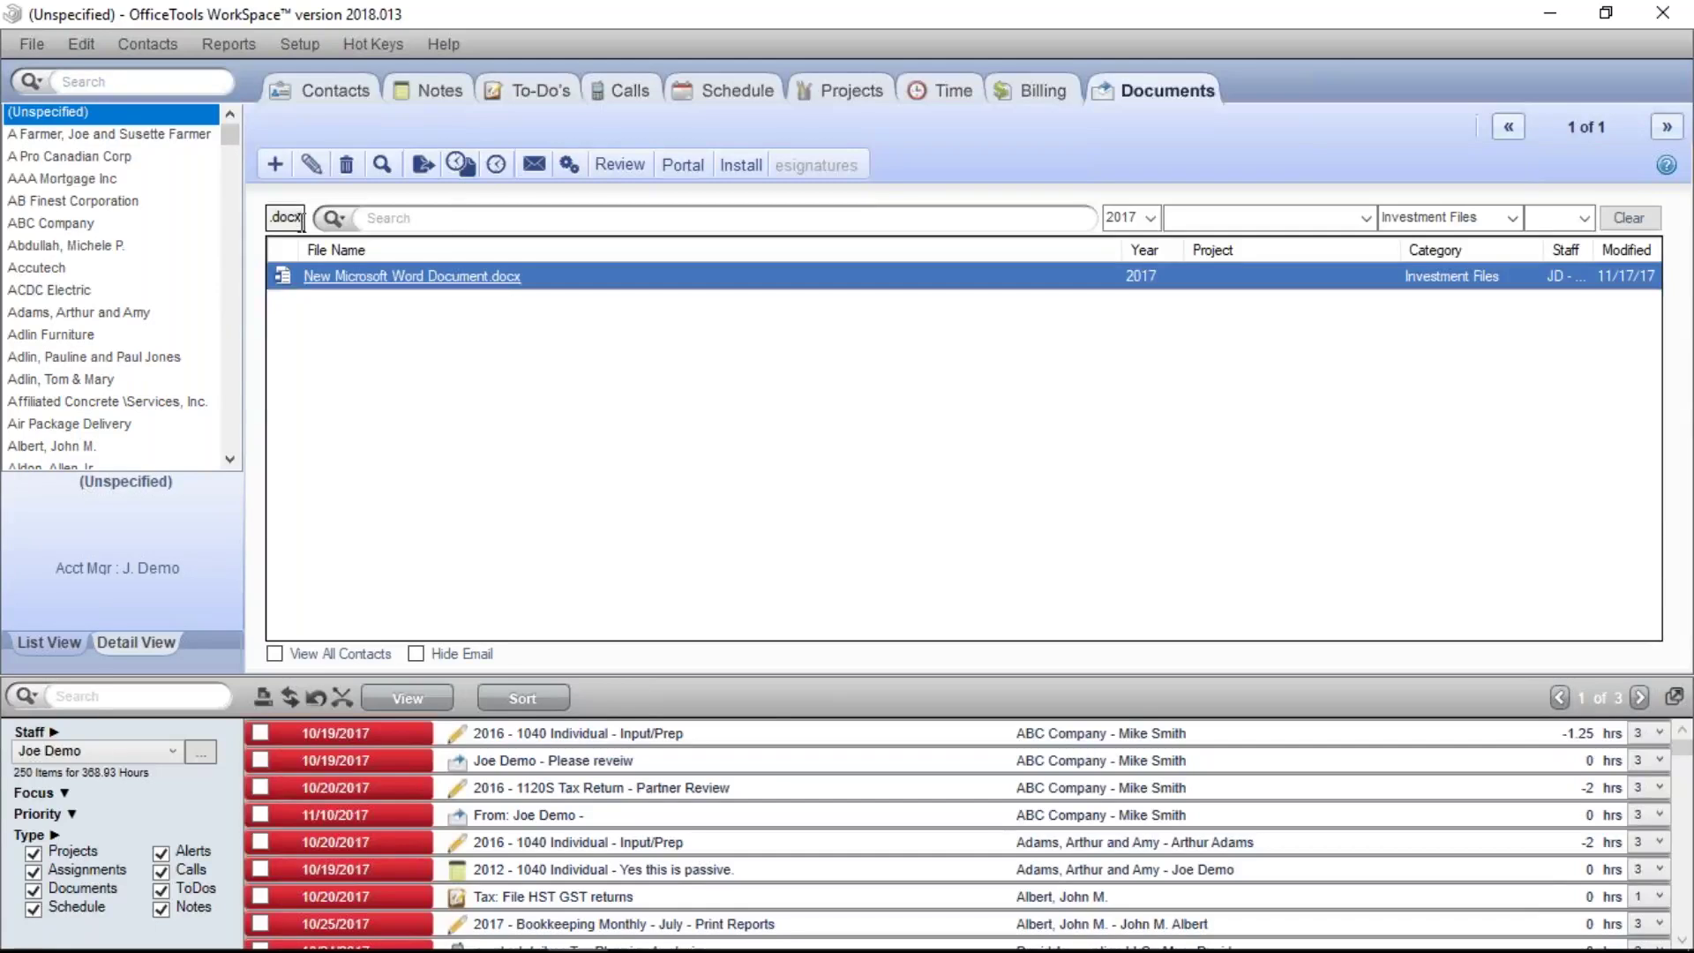
left_click(436, 220)
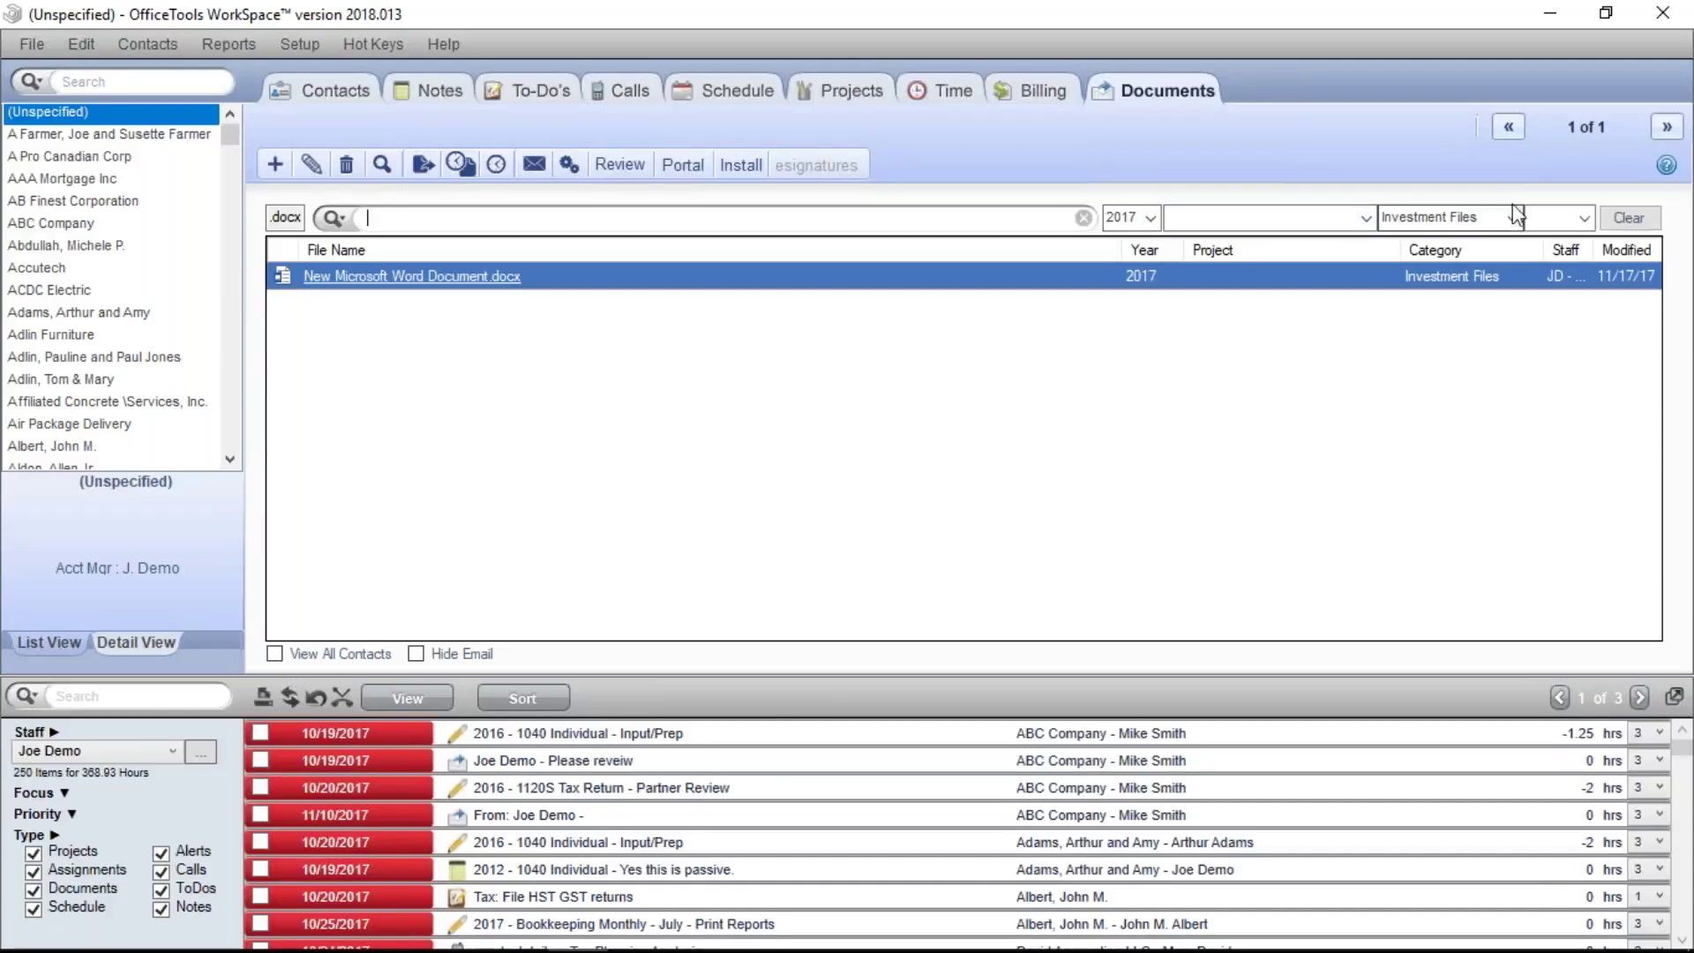
left_click(1588, 217)
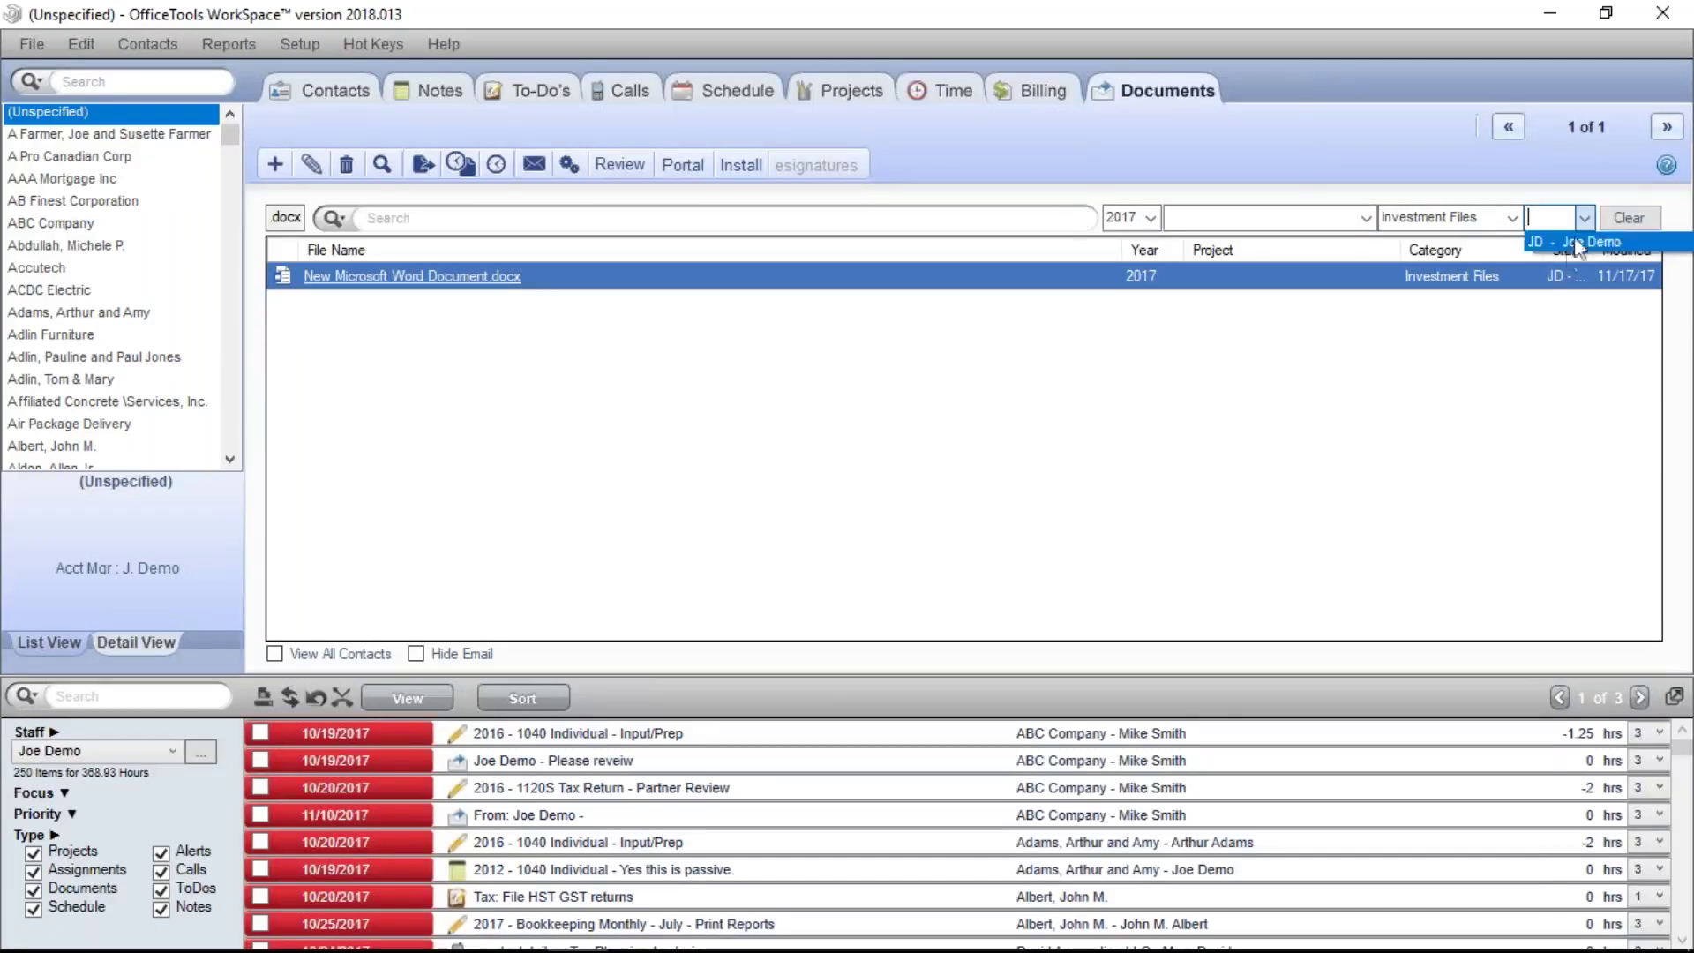
left_click(1569, 251)
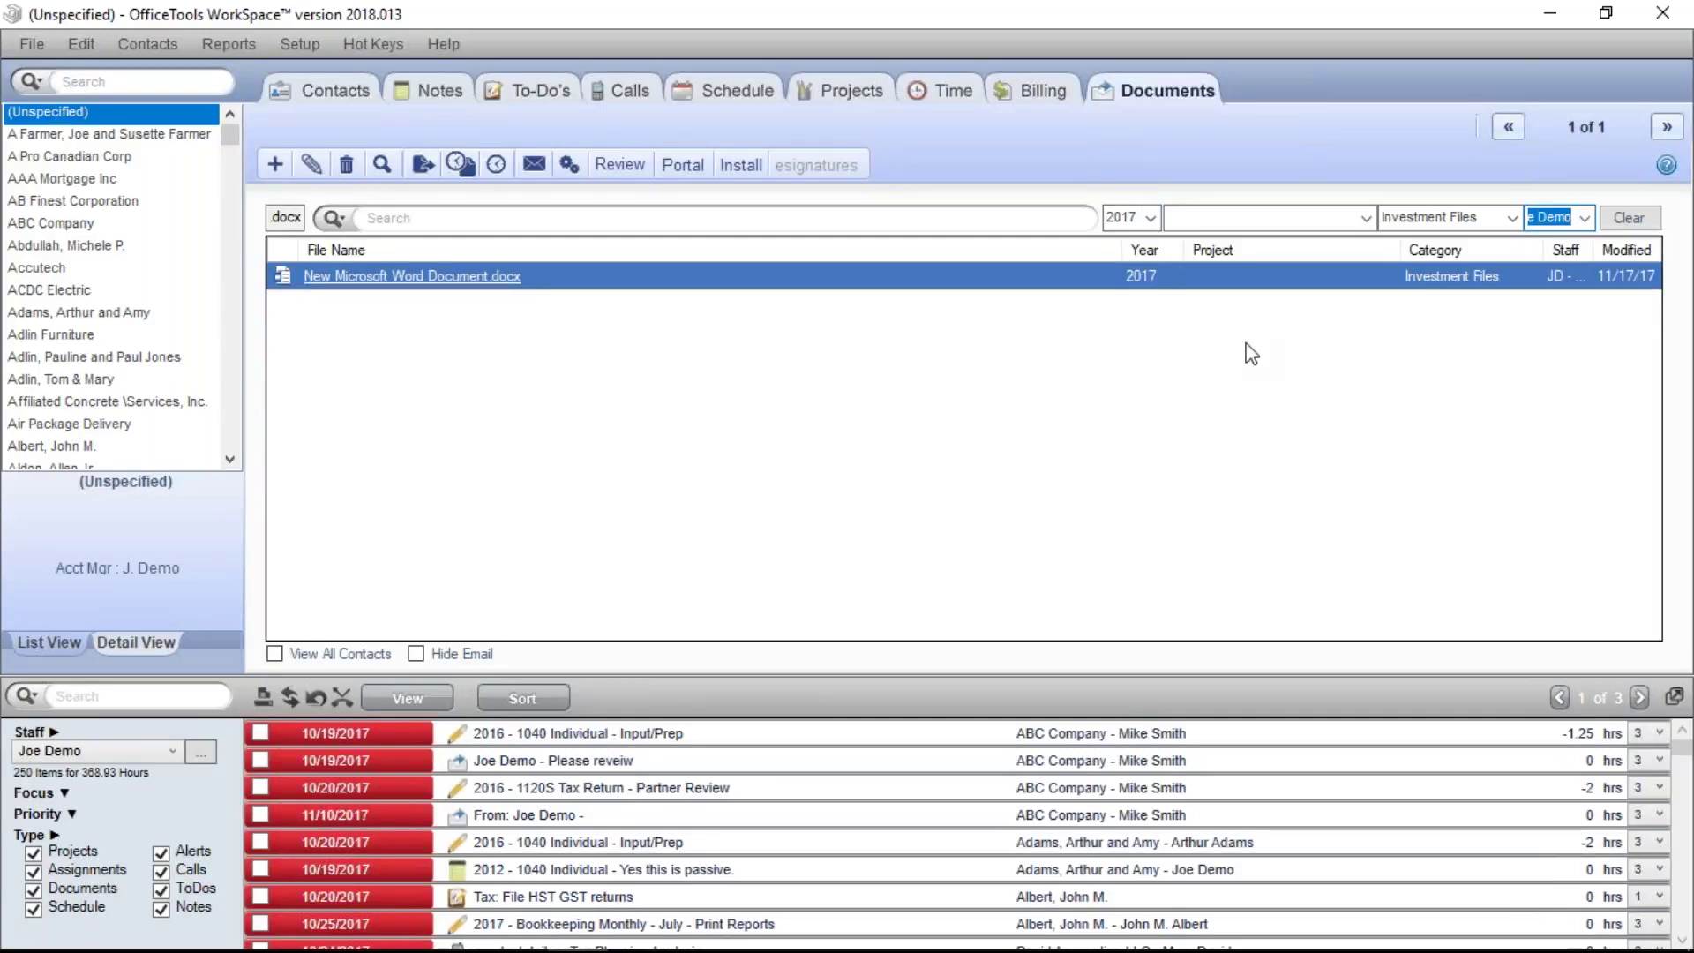
Step: Clear all filters from the document list and place the cursor in the document search field
left_click(1613, 226)
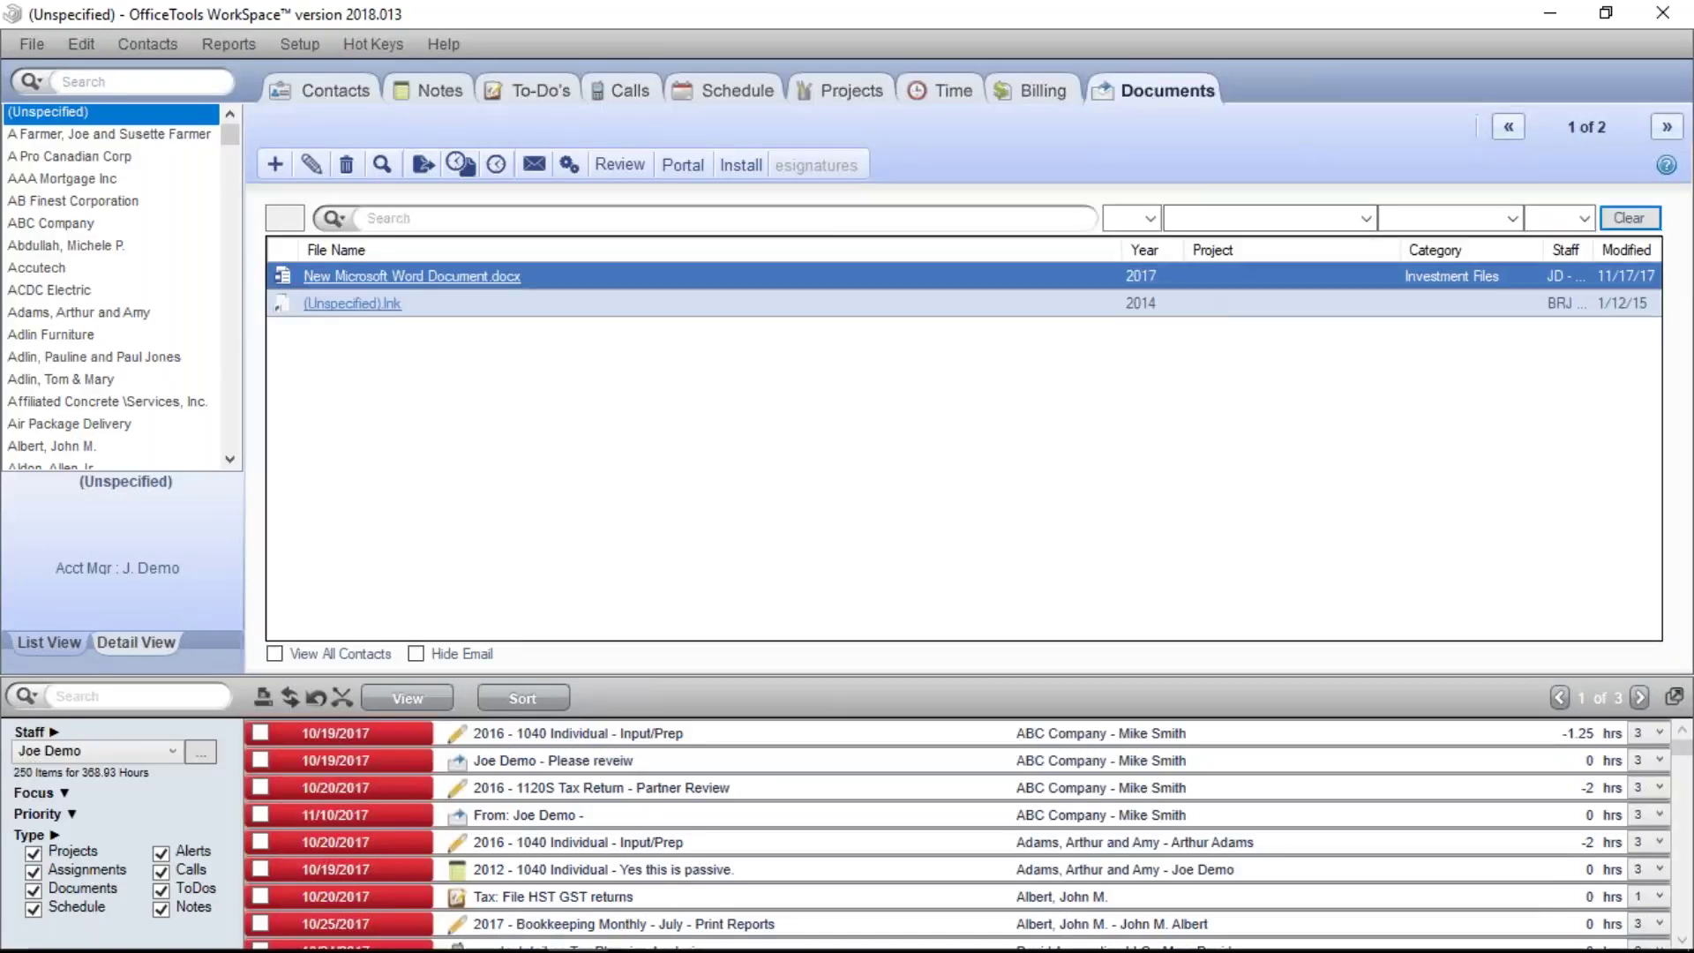
left_click(827, 223)
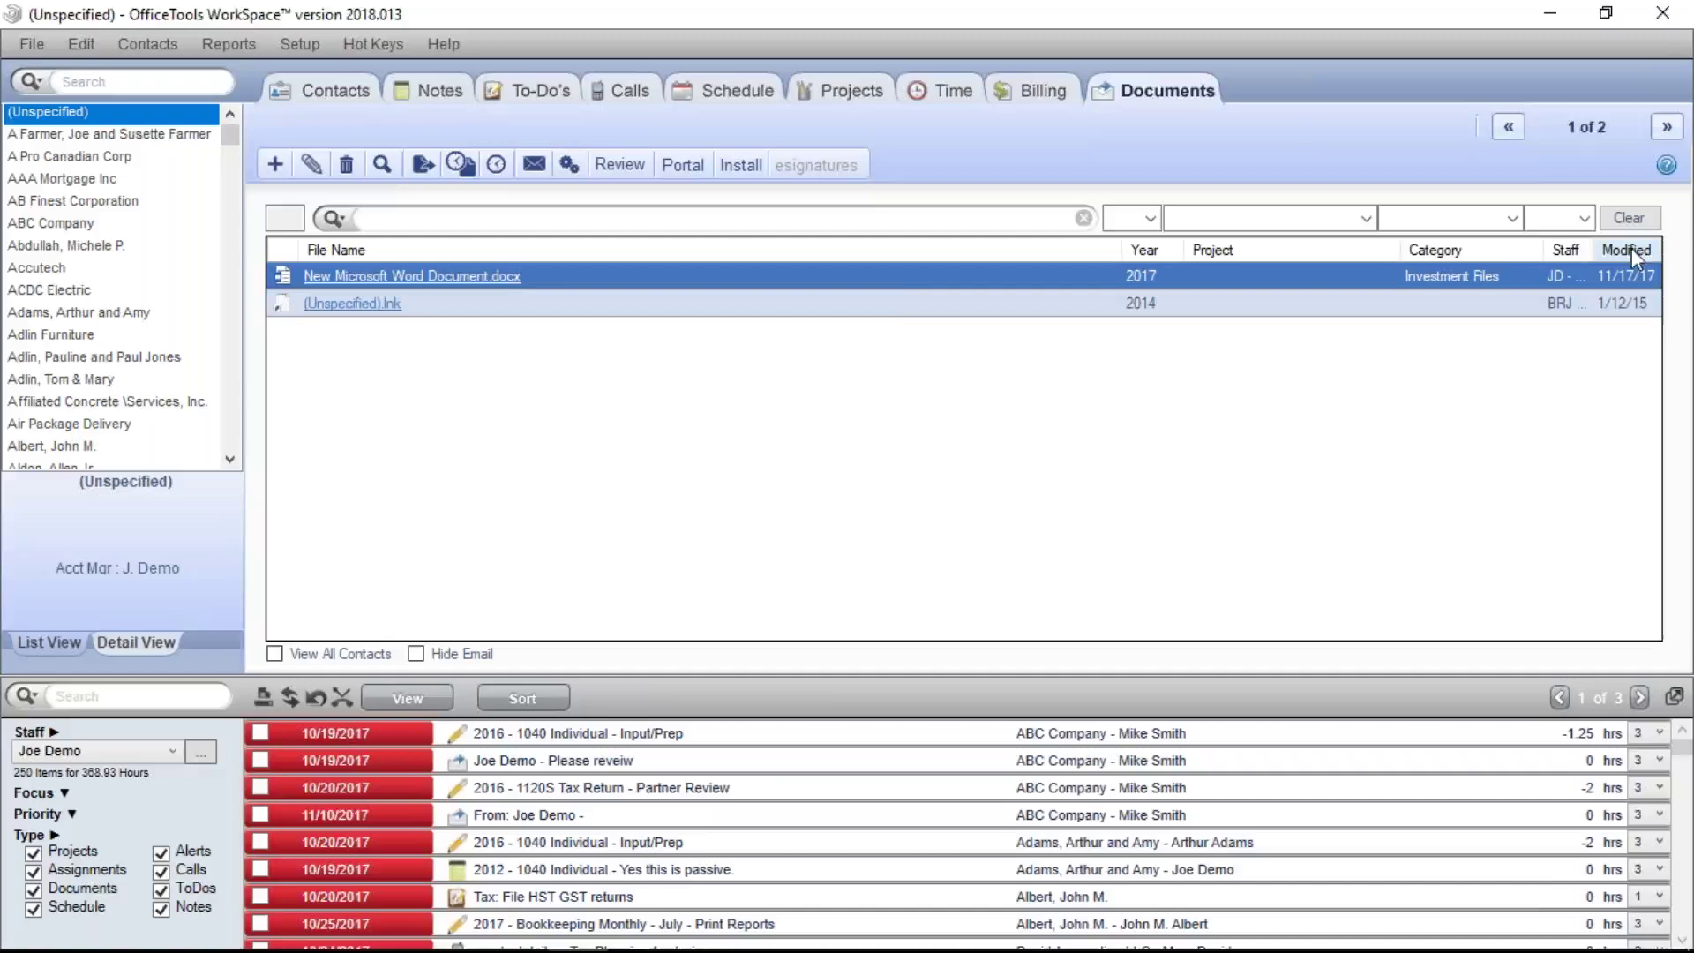
left_click(1664, 49)
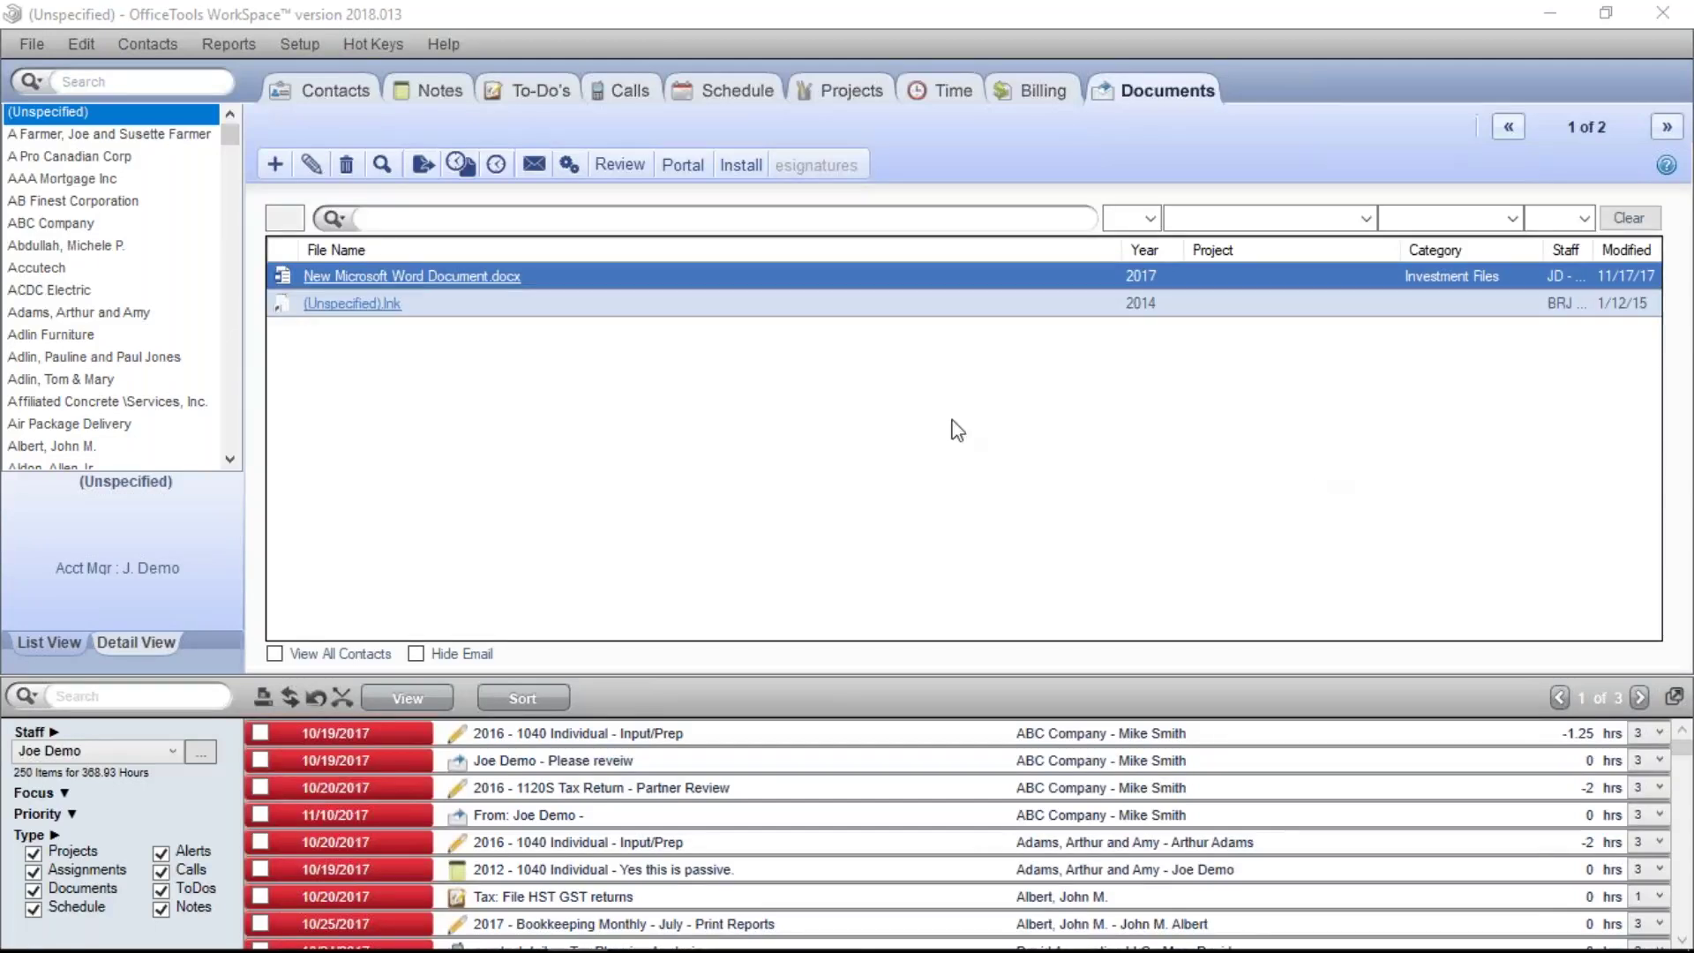
Step: Examine the deletion options for New Microsoft Word Document.docx and close them without removing anything
left_click(347, 166)
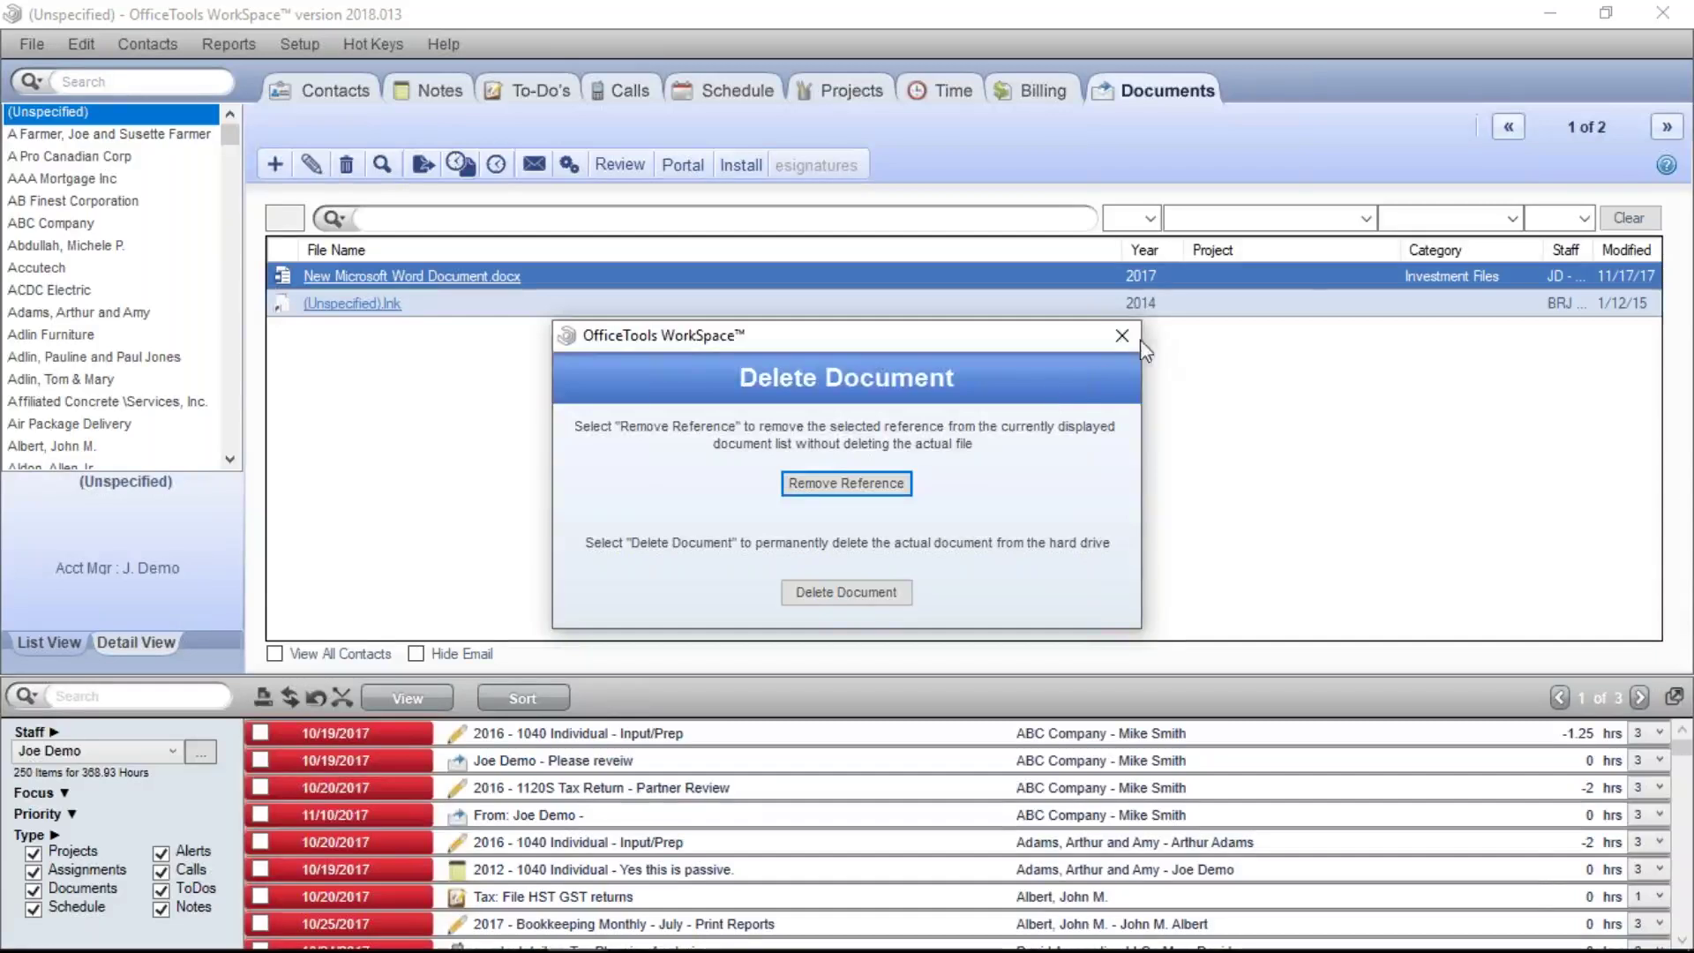
left_click(1114, 340)
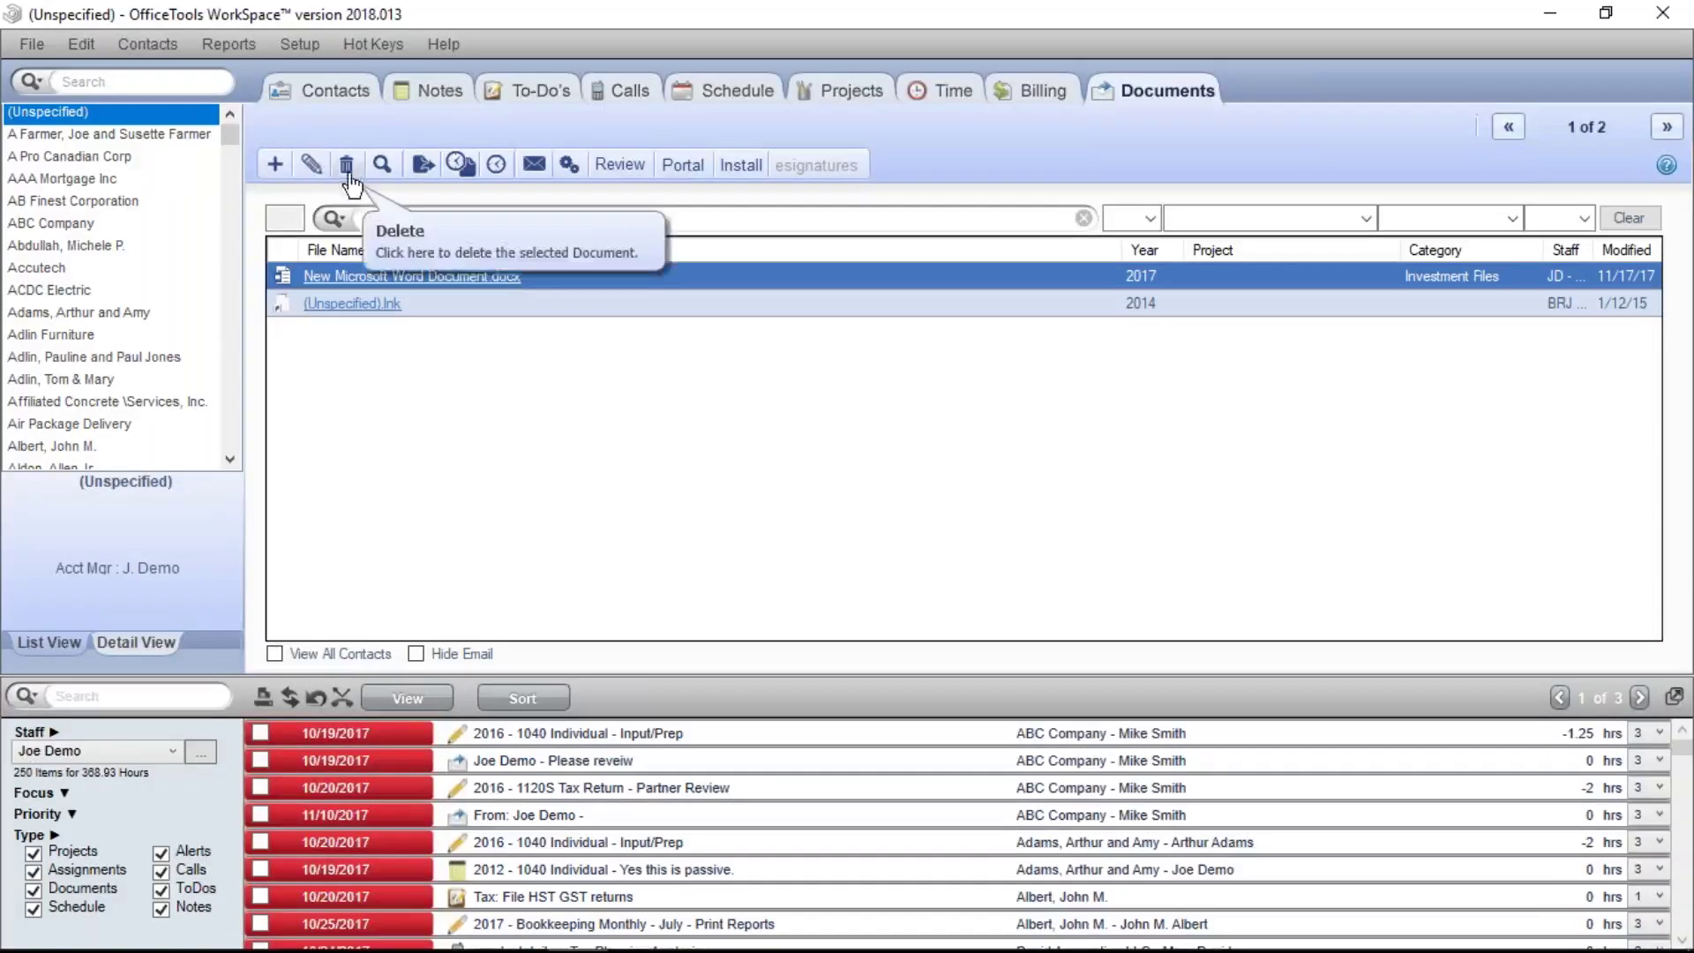